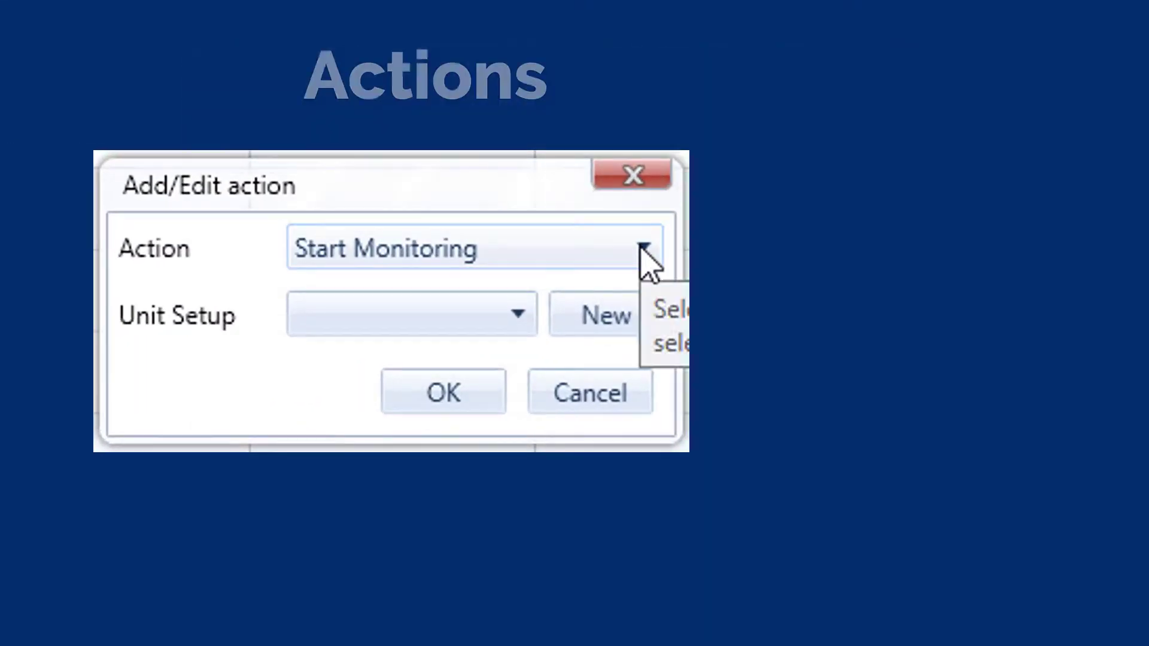
Step: Launch THOR and open the Unit page to manage the MP13908 Minimate Pro
click(638, 410)
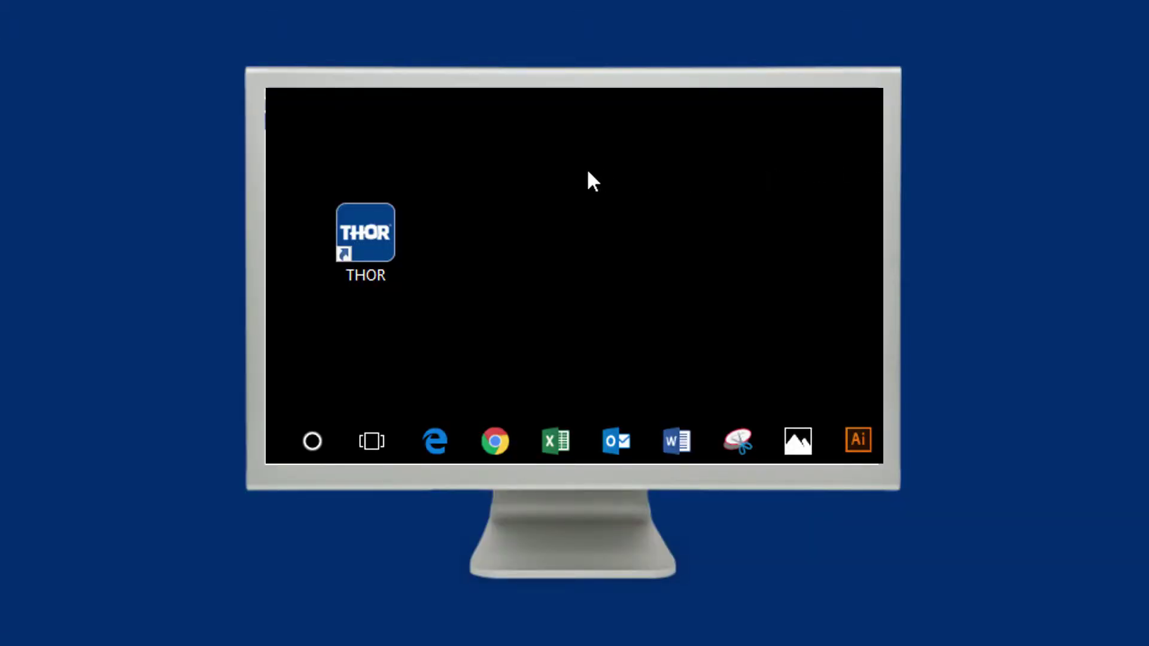
double_click(376, 213)
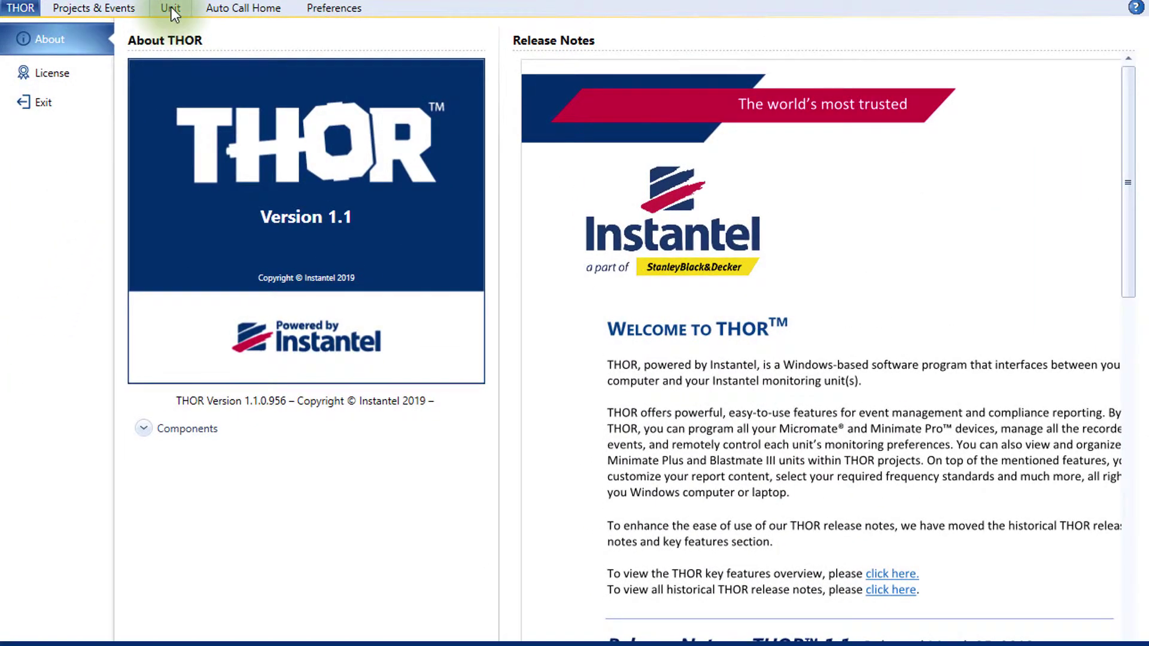
click(172, 7)
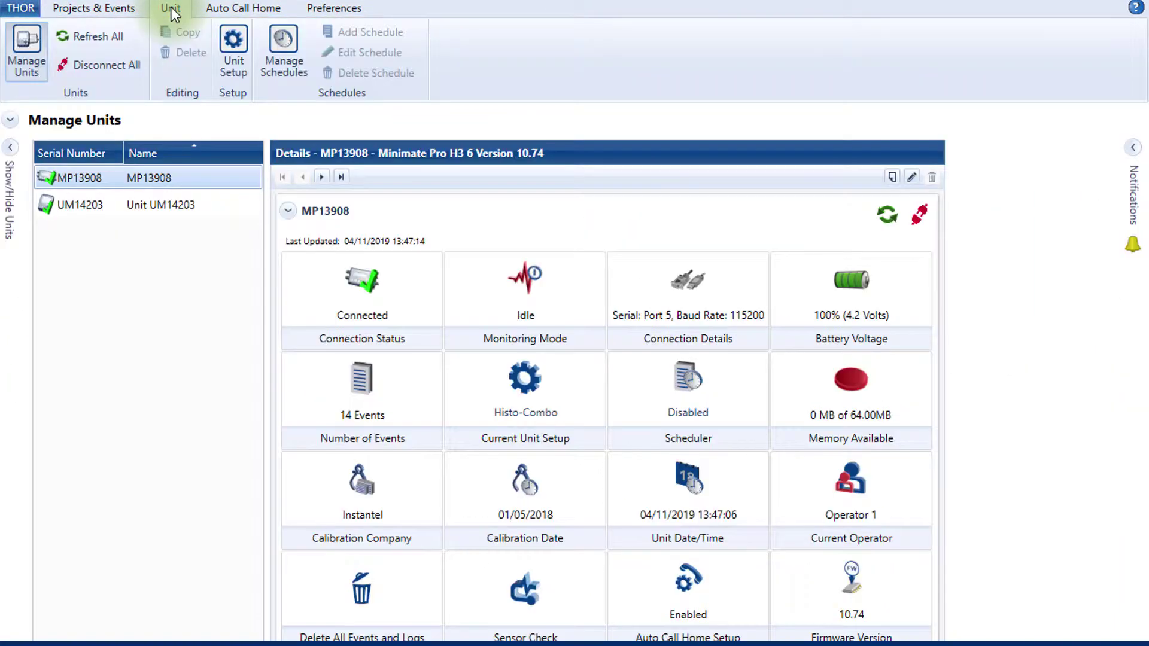
Step: Open Manage Schedules and view the Weekend Advanced and Compliance Schedule Blasting details
click(282, 37)
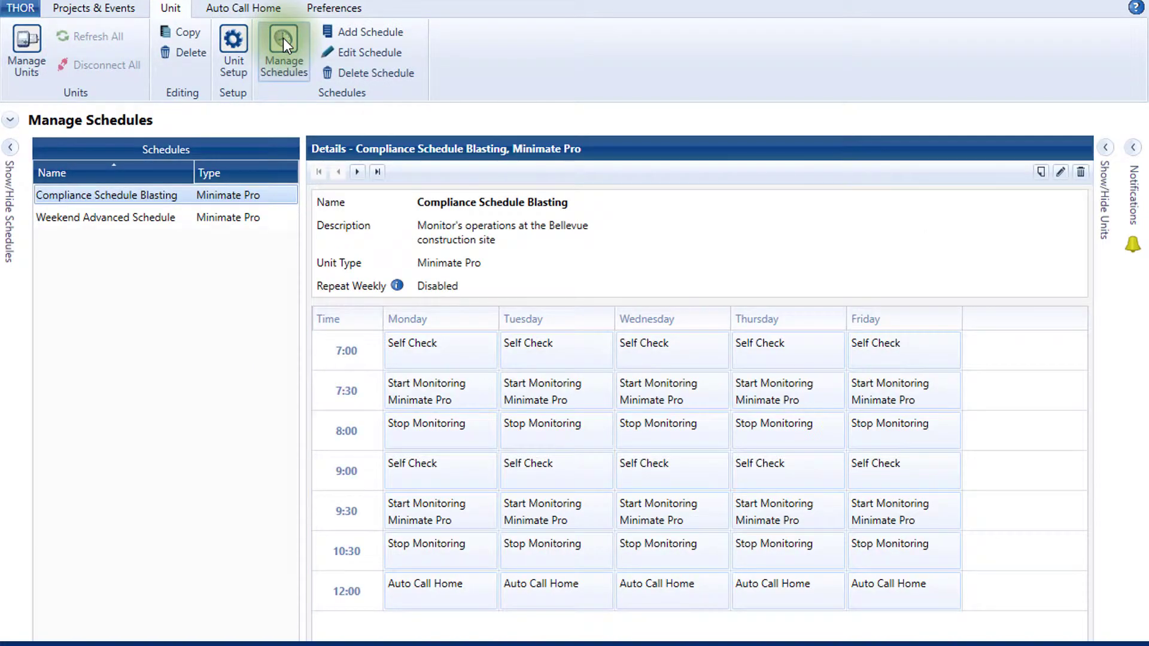
click(150, 218)
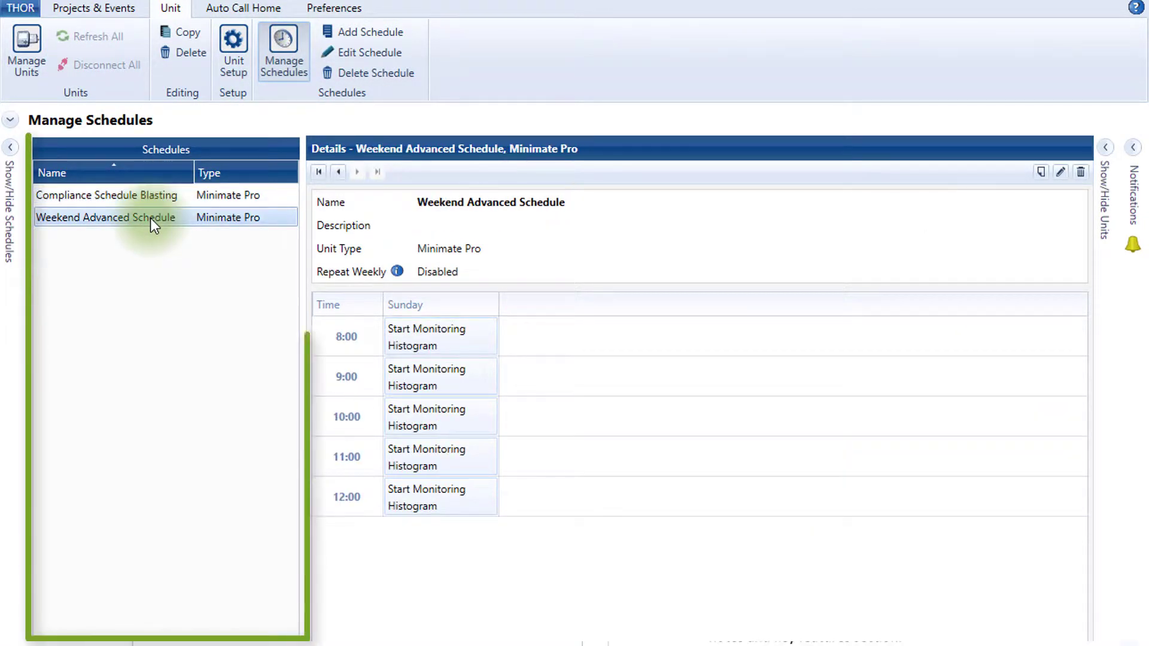
click(152, 196)
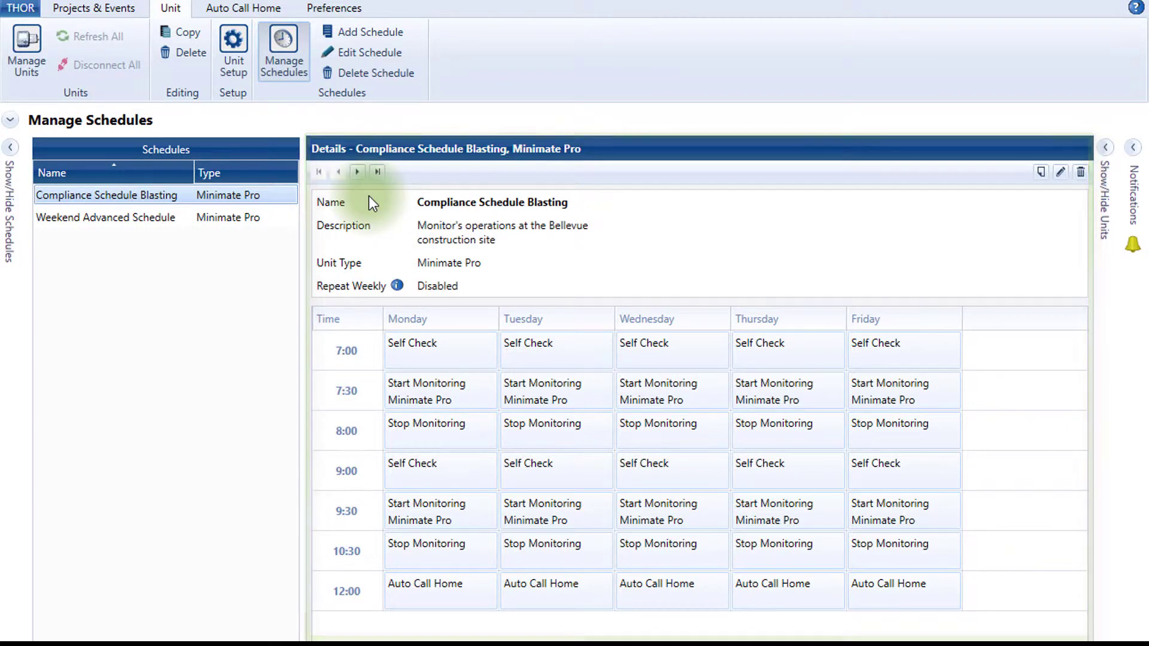
Step: Show and then hide the Units and Notifications side panels
click(1108, 147)
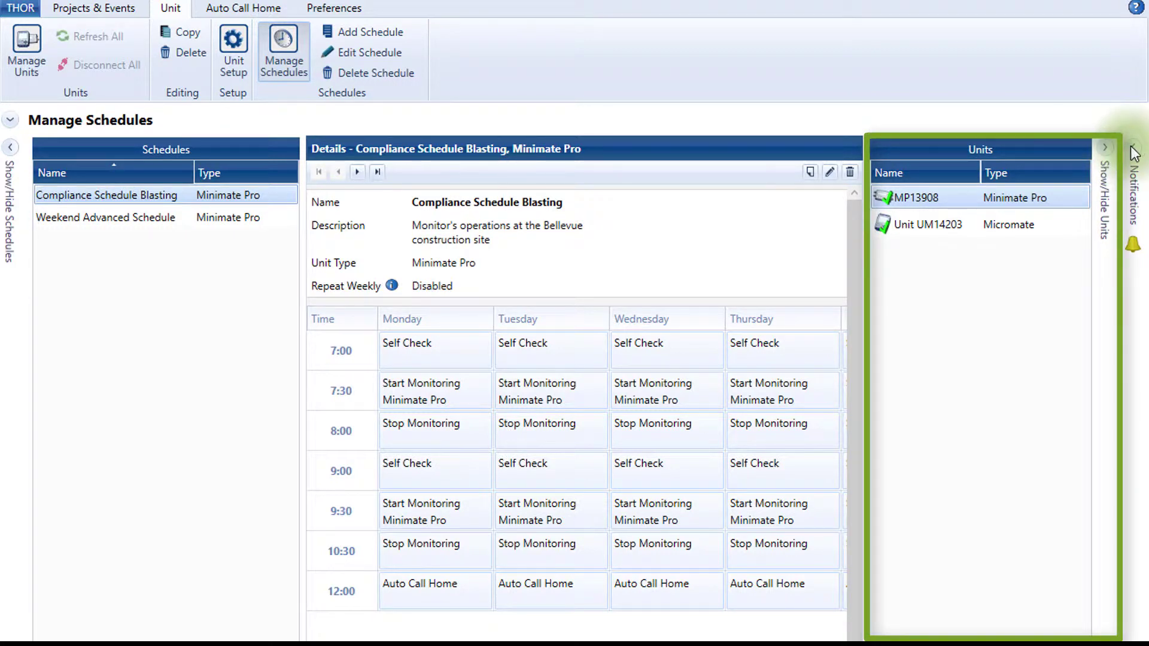
click(1134, 149)
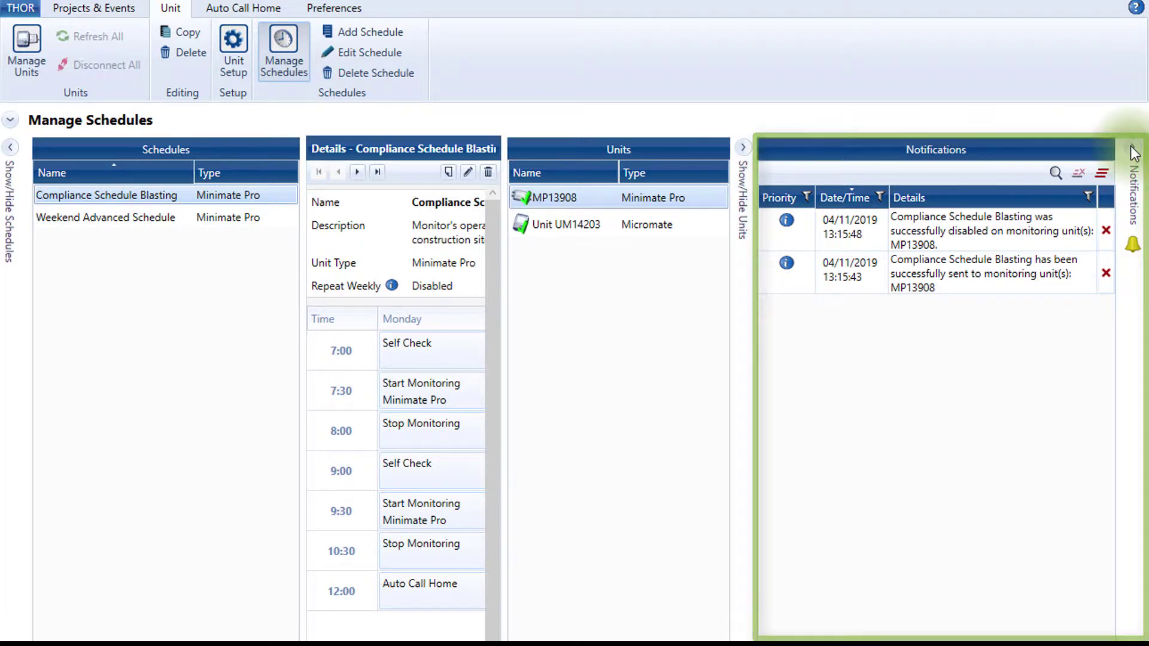
click(1133, 151)
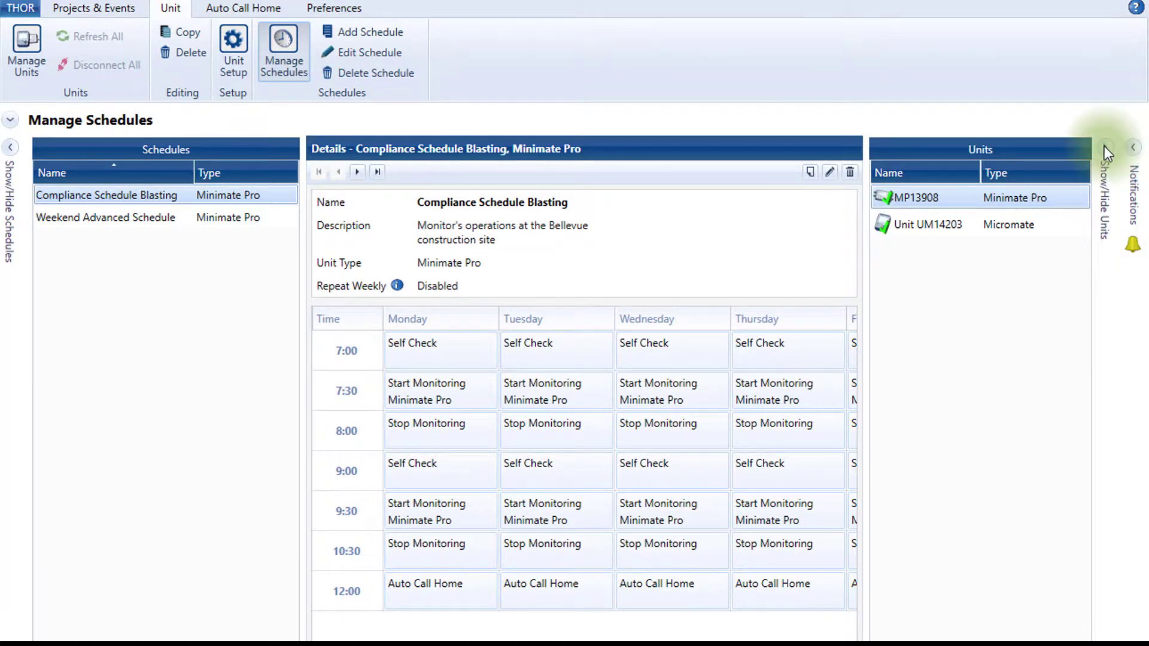
click(1105, 147)
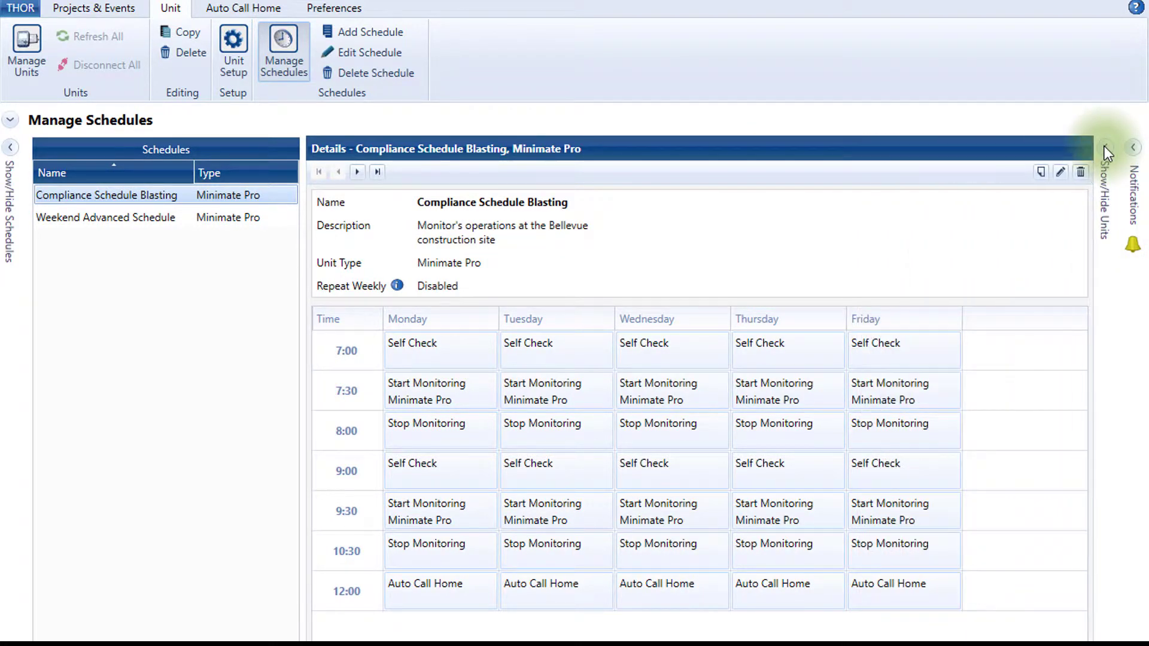
Step: Add a new schedule named 'Compliance Schedule for Blasting' with unit type Minimate Pro
click(369, 30)
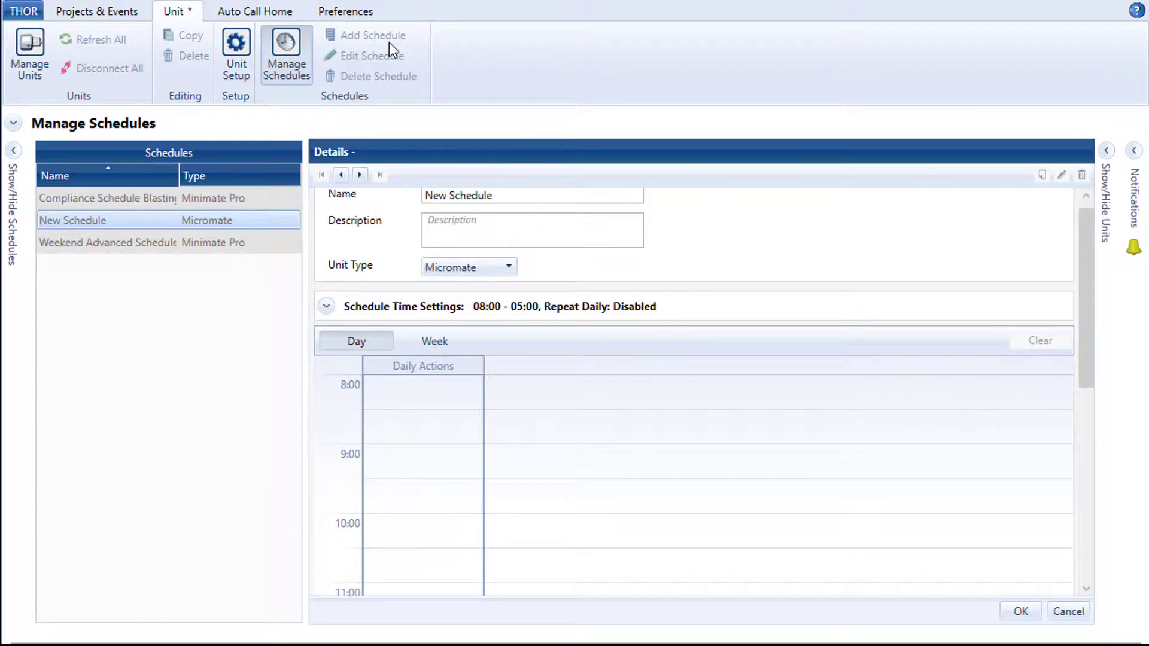
triple_click(479, 201)
text(Compliance Sch)
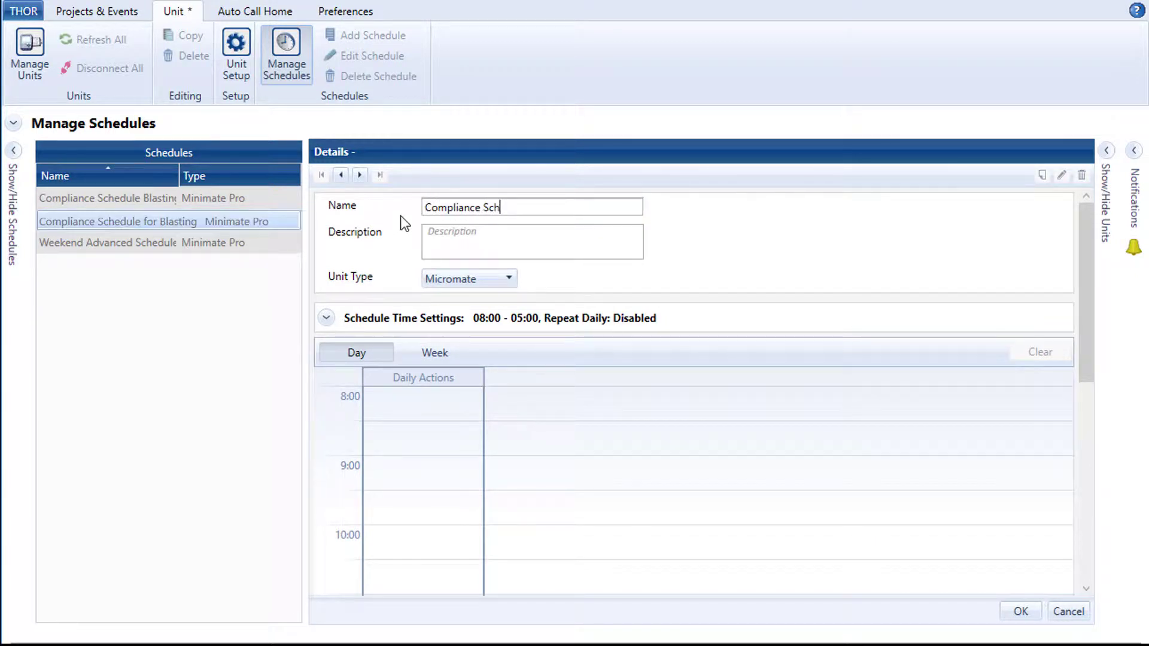
text(edule for Blasting)
key(Tab)
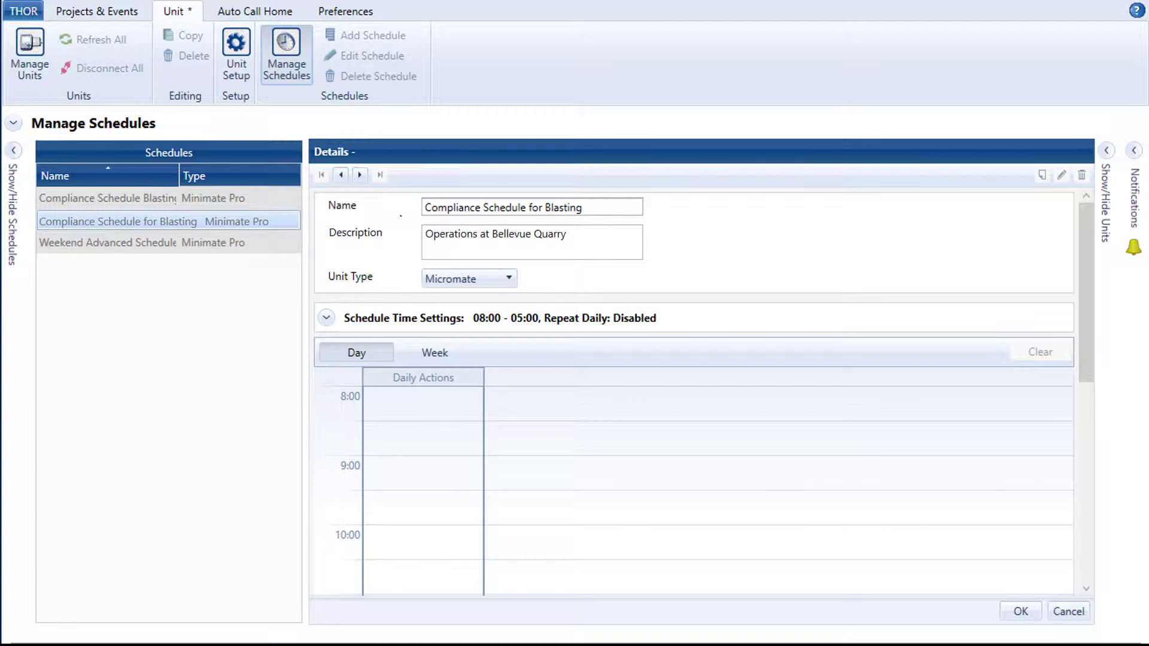
click(510, 281)
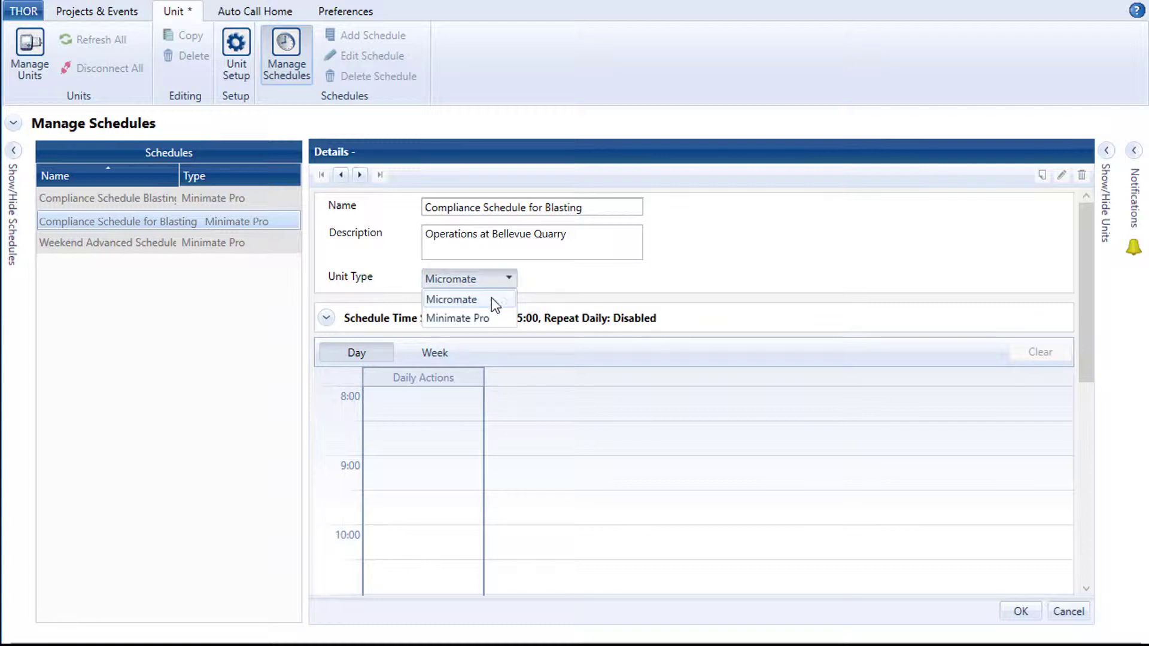
click(479, 323)
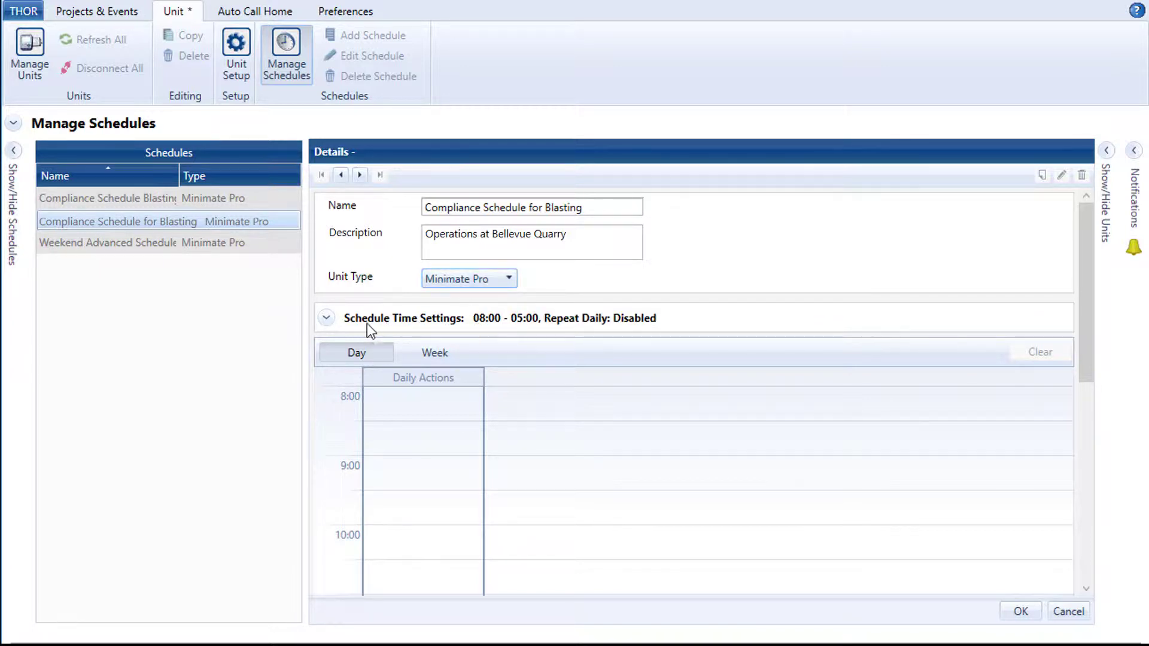
Step: Make the schedule repeat weekly with start time 06:30 and end time 18:00
click(328, 319)
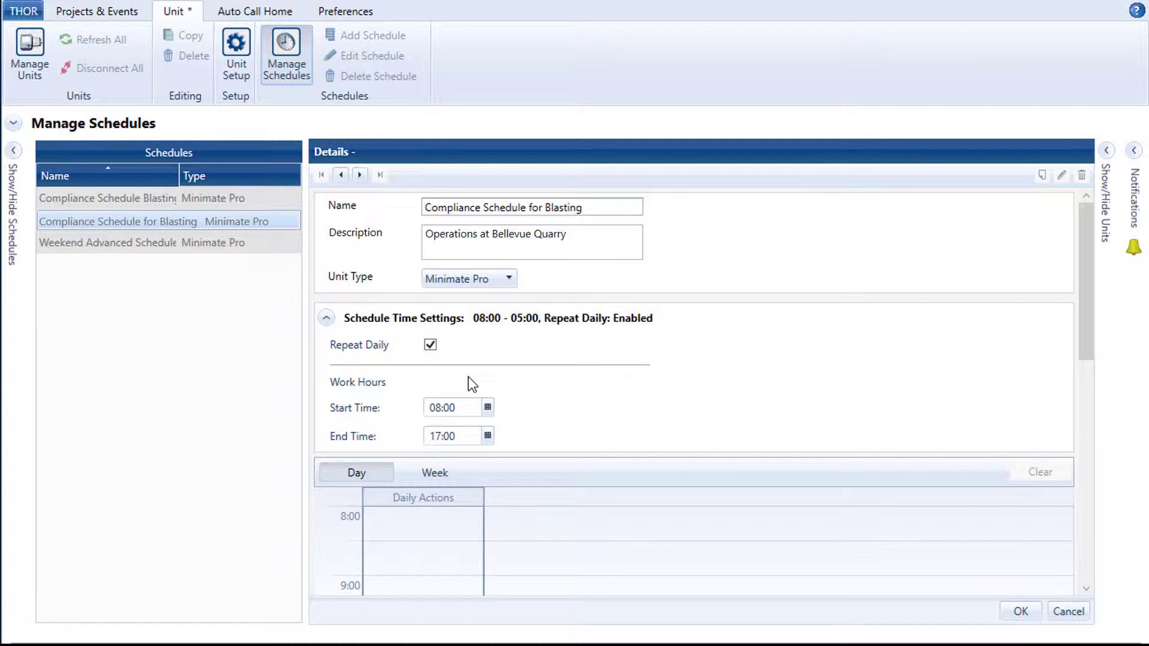
click(443, 472)
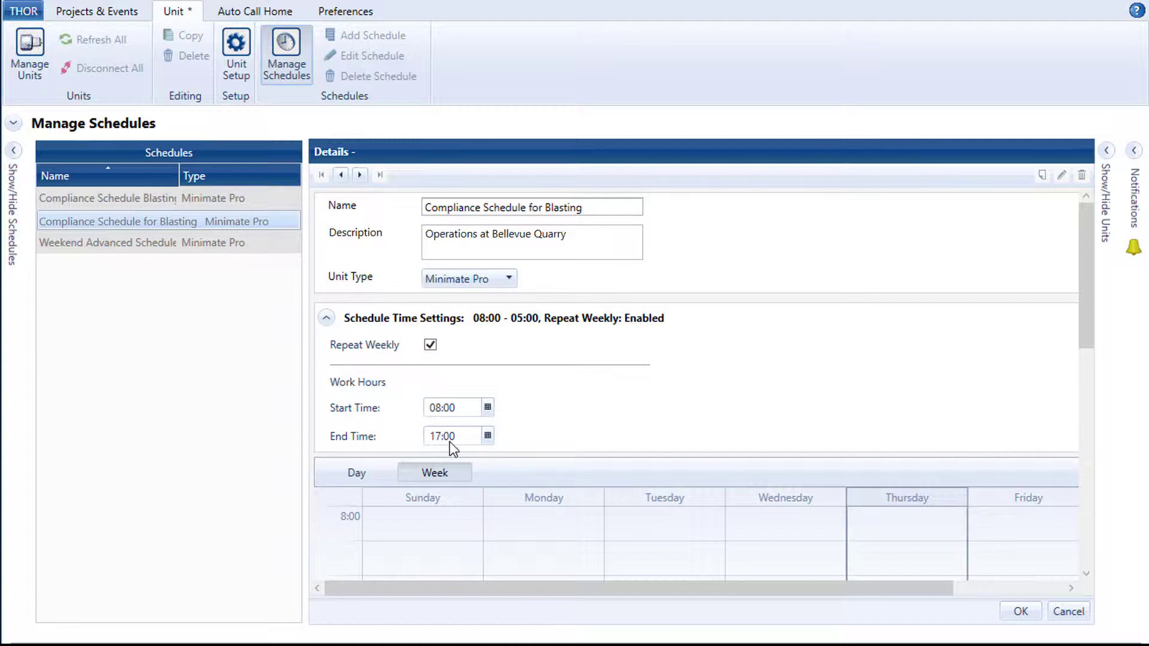
click(487, 408)
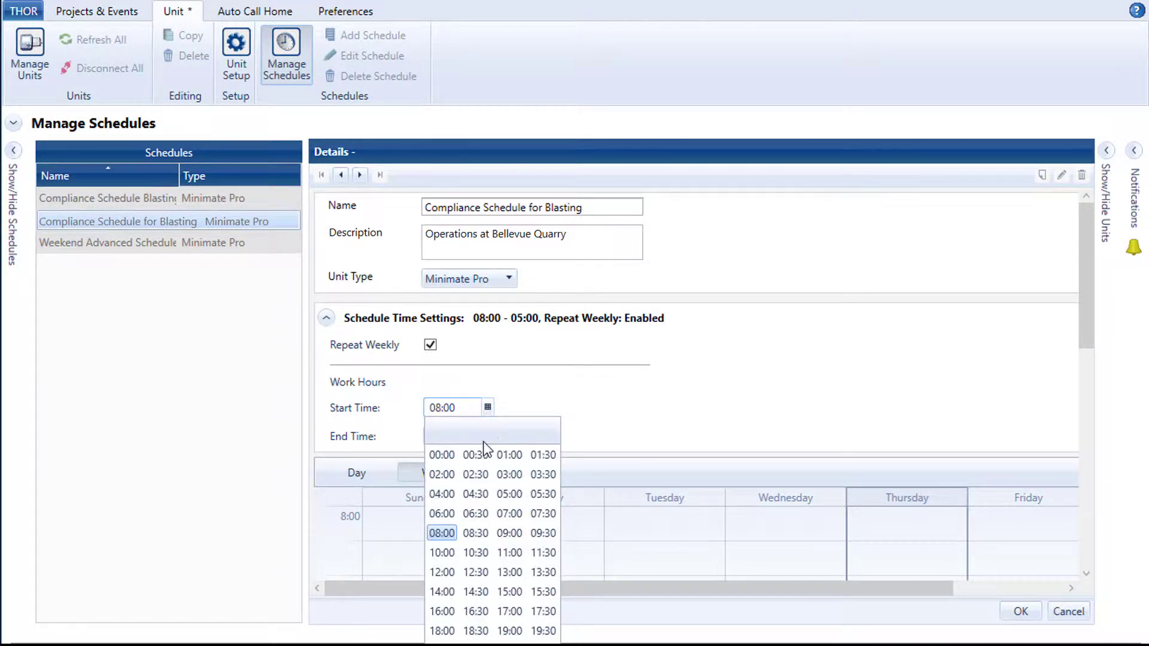
click(474, 512)
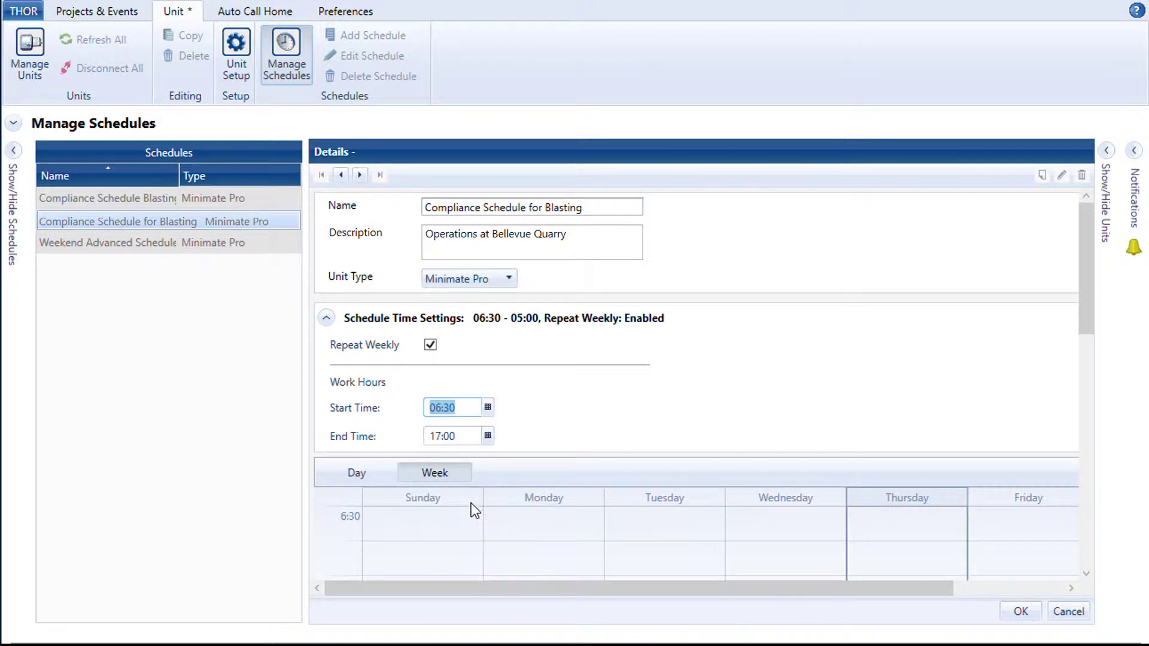
click(474, 438)
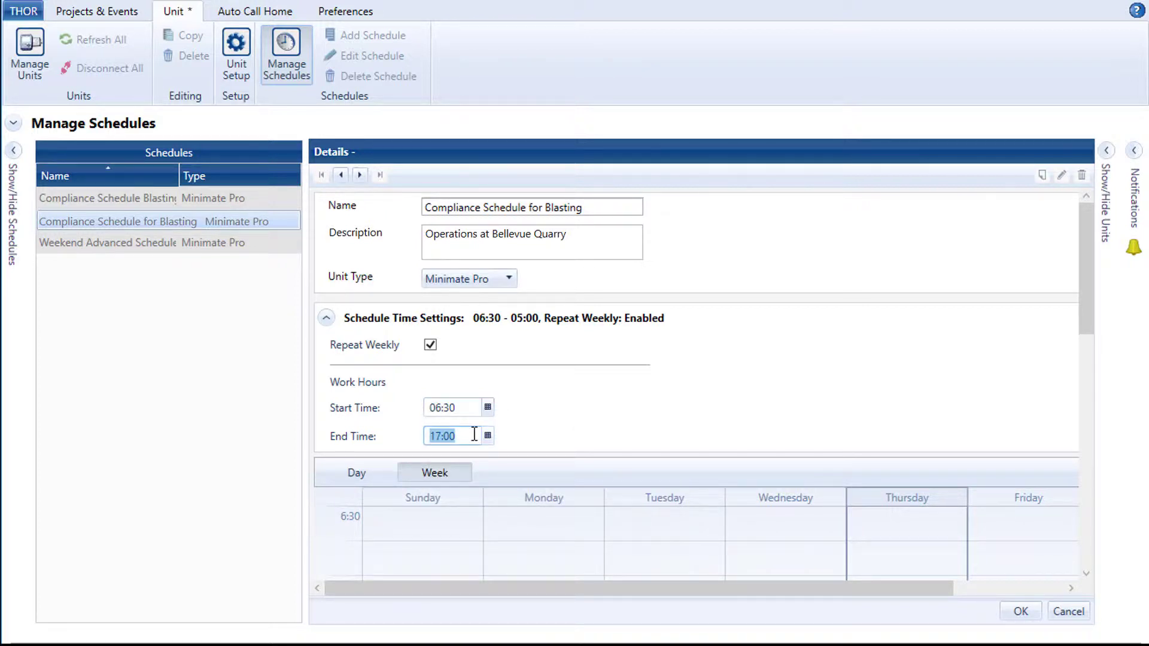
text(18:00)
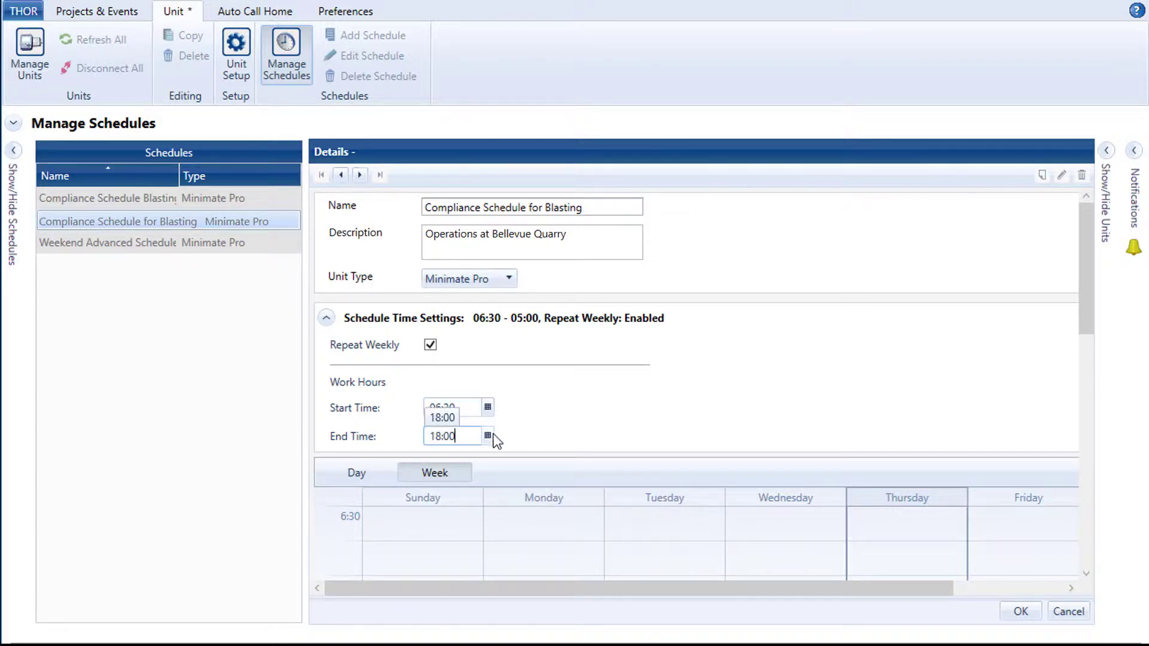
click(441, 419)
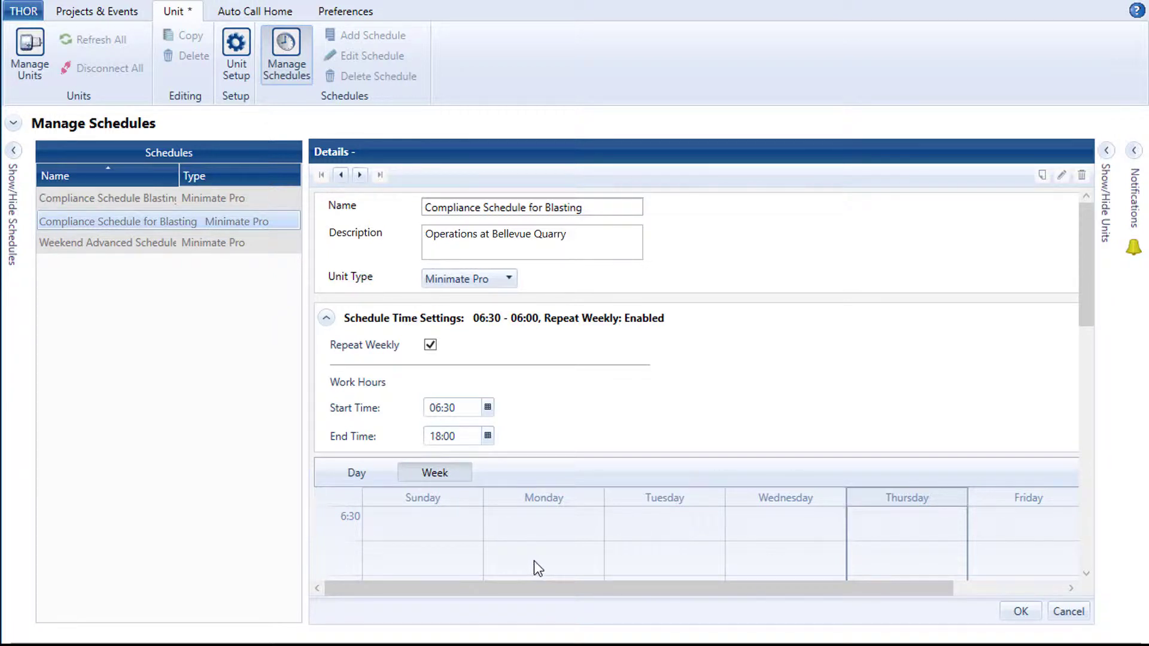
scroll(534, 561, down, 5)
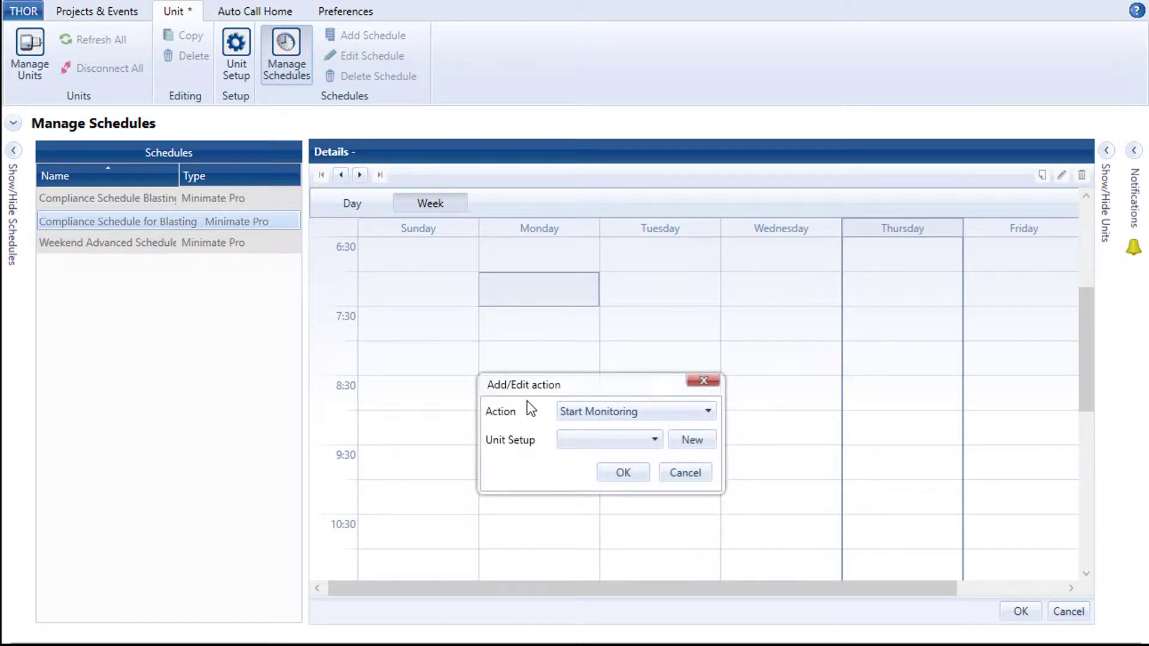
click(710, 414)
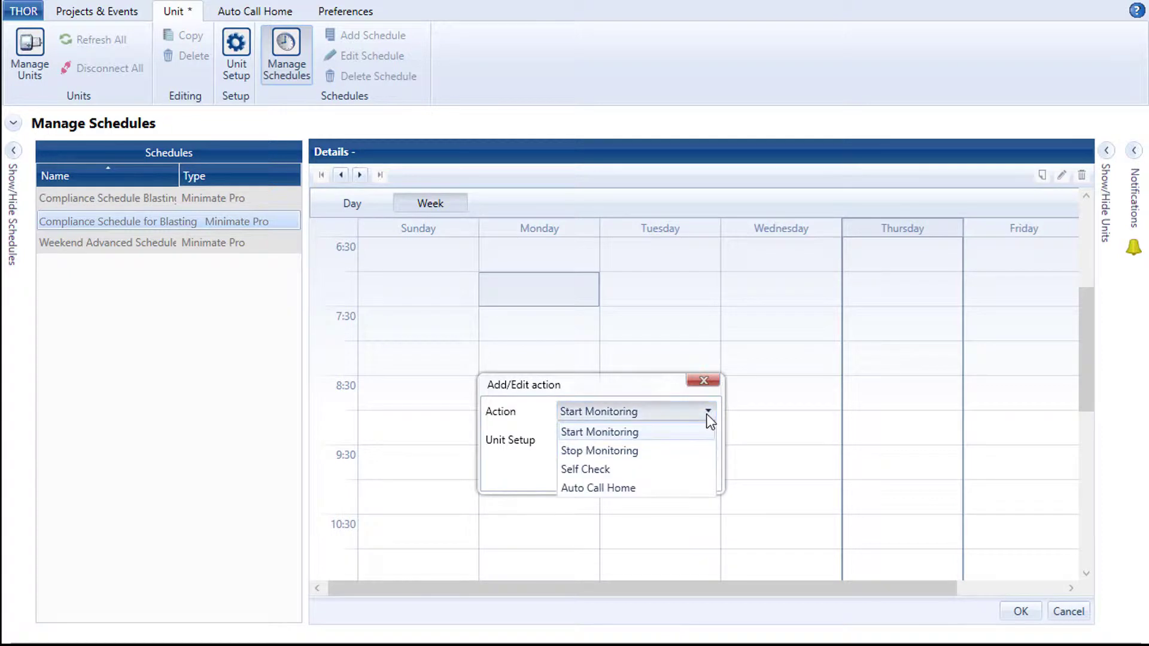
click(677, 430)
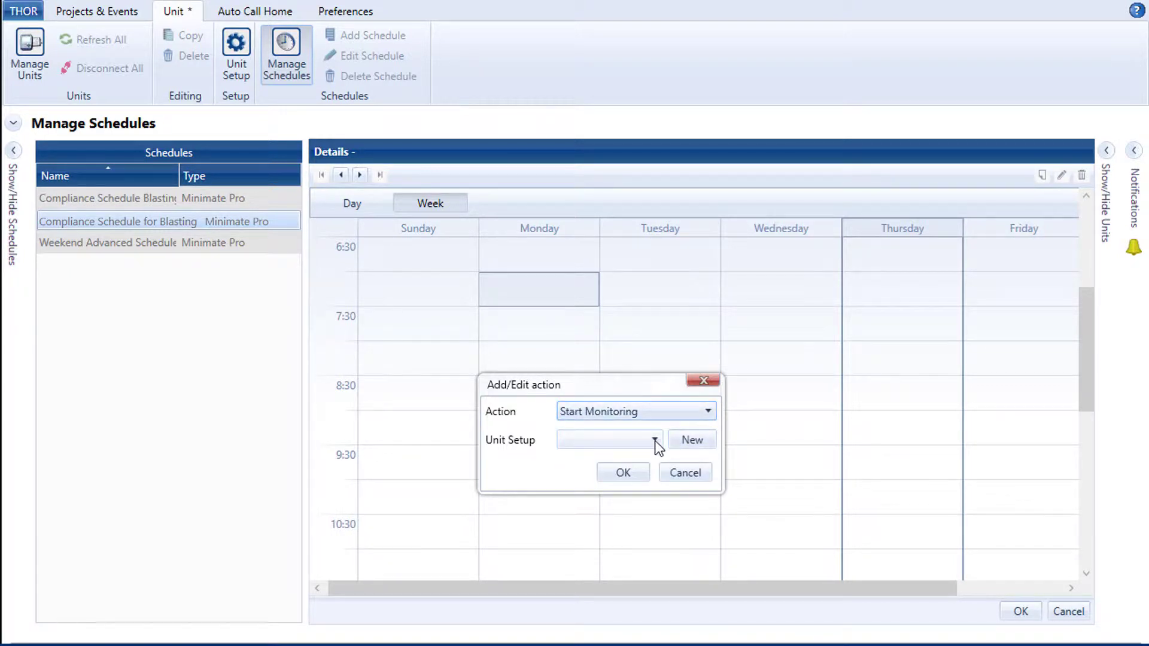
click(655, 440)
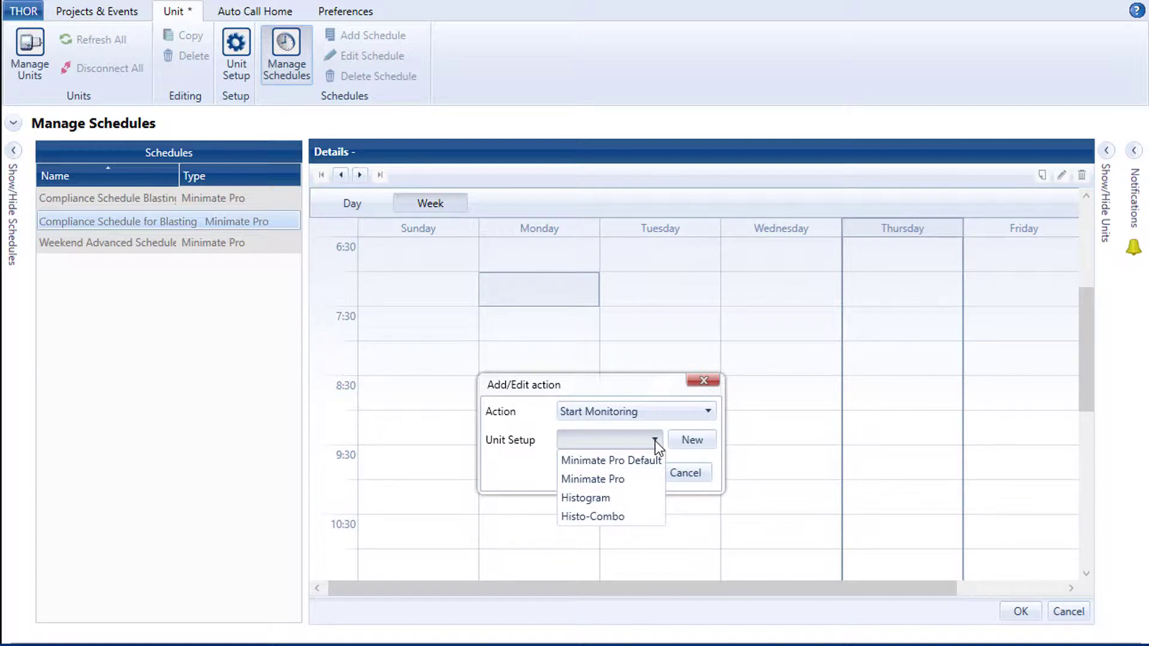
click(655, 440)
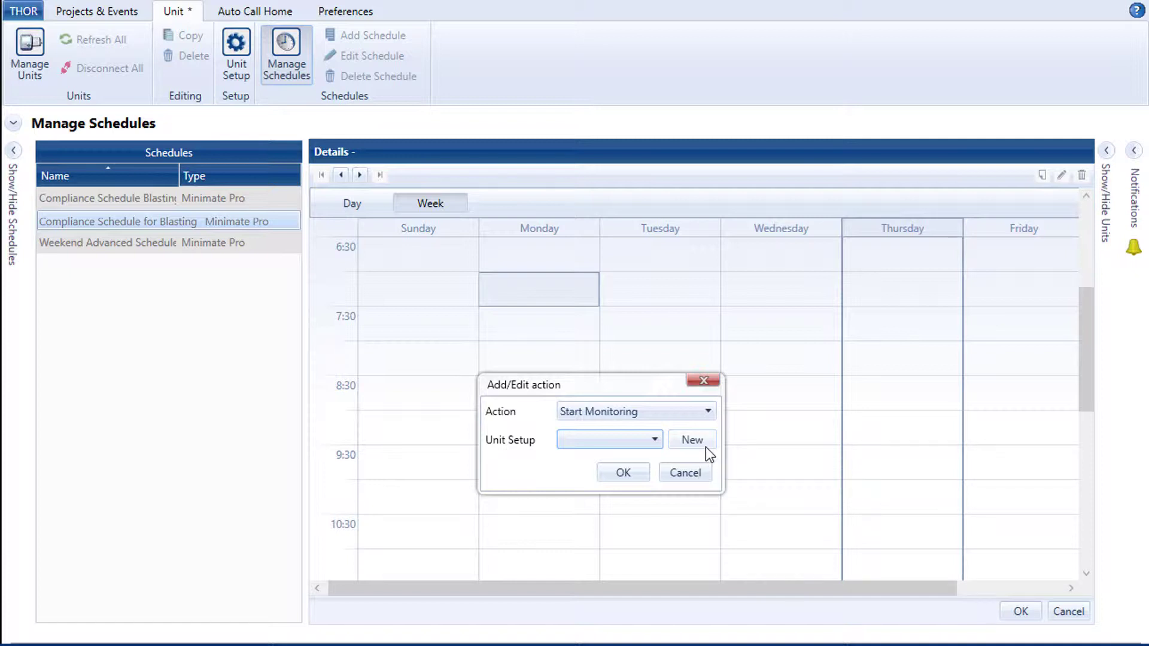
click(698, 476)
Step: Switch to Unit Setup and load the Minimate Pro Default setup from the selected unit
click(233, 43)
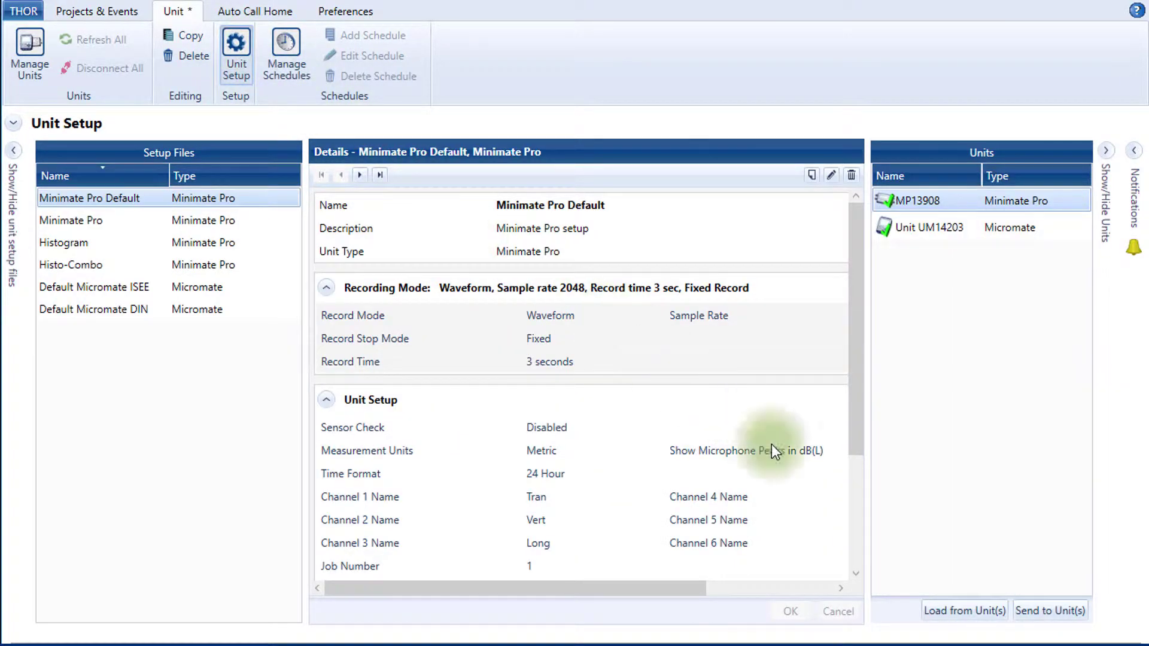
click(947, 612)
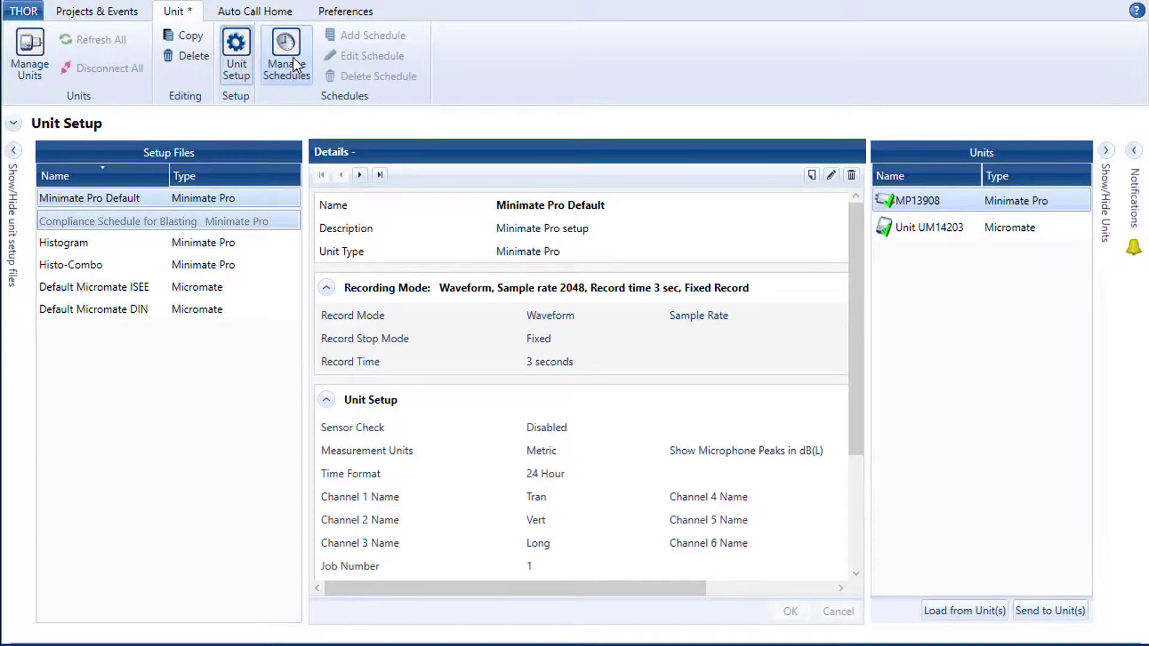
Step: Add Monday's first block: Self Check 6:30, Start Monitoring (Minimate Pro) 7:00, Stop Monitoring 7:30
click(293, 57)
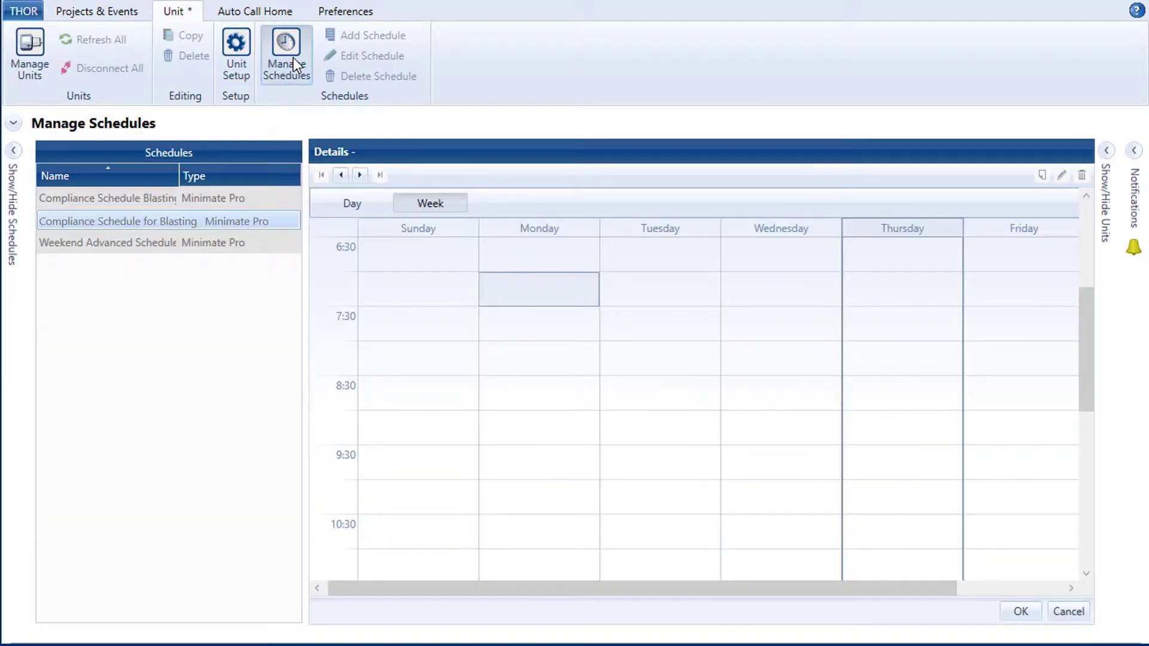
double_click(544, 305)
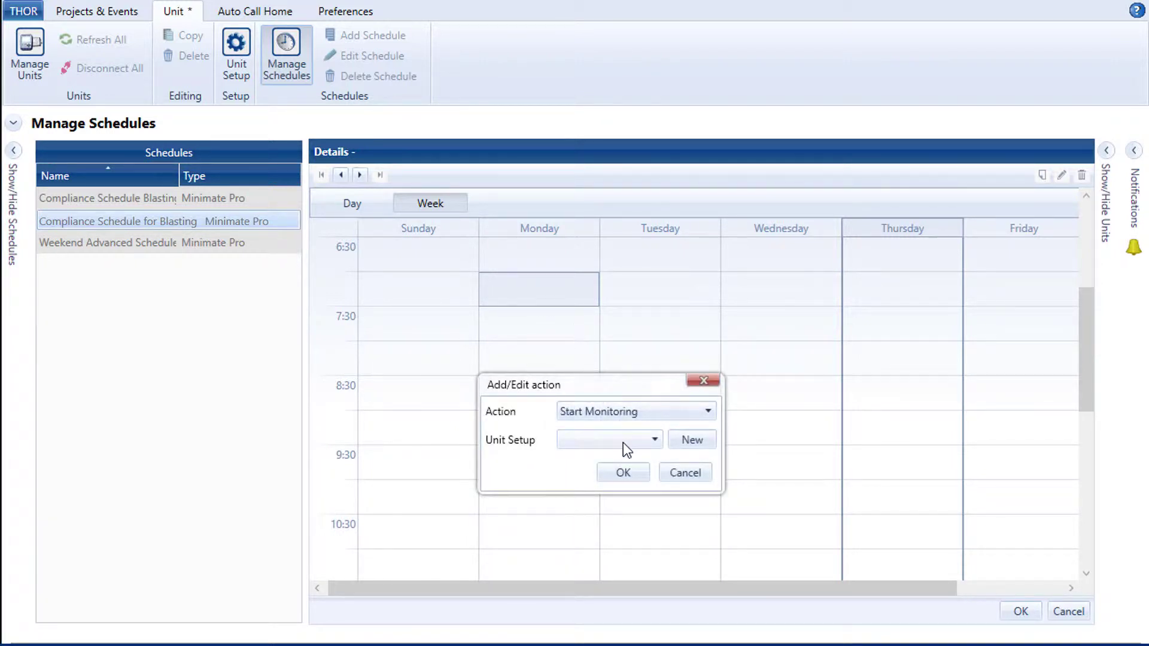
click(622, 441)
click(622, 479)
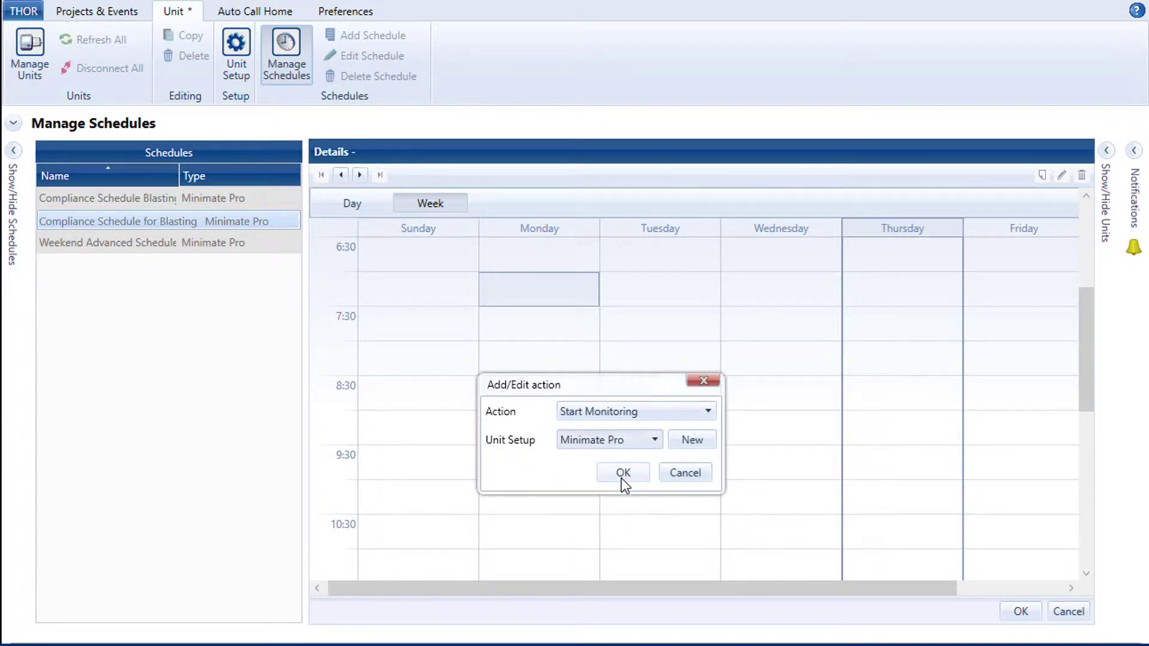
click(629, 469)
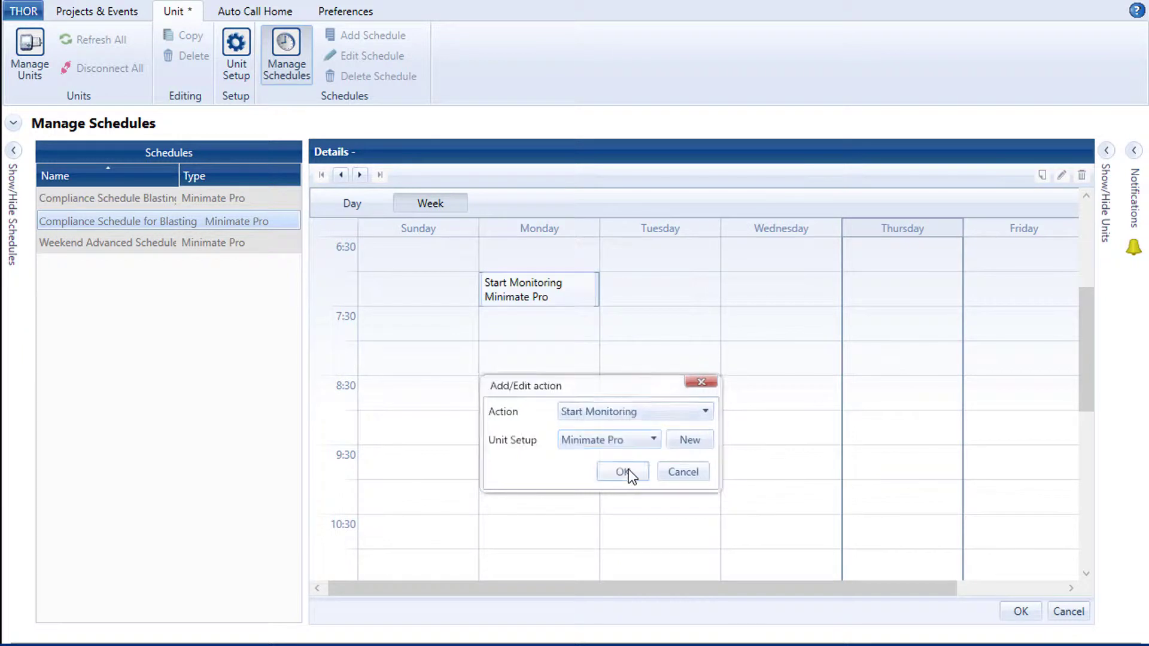
double_click(573, 329)
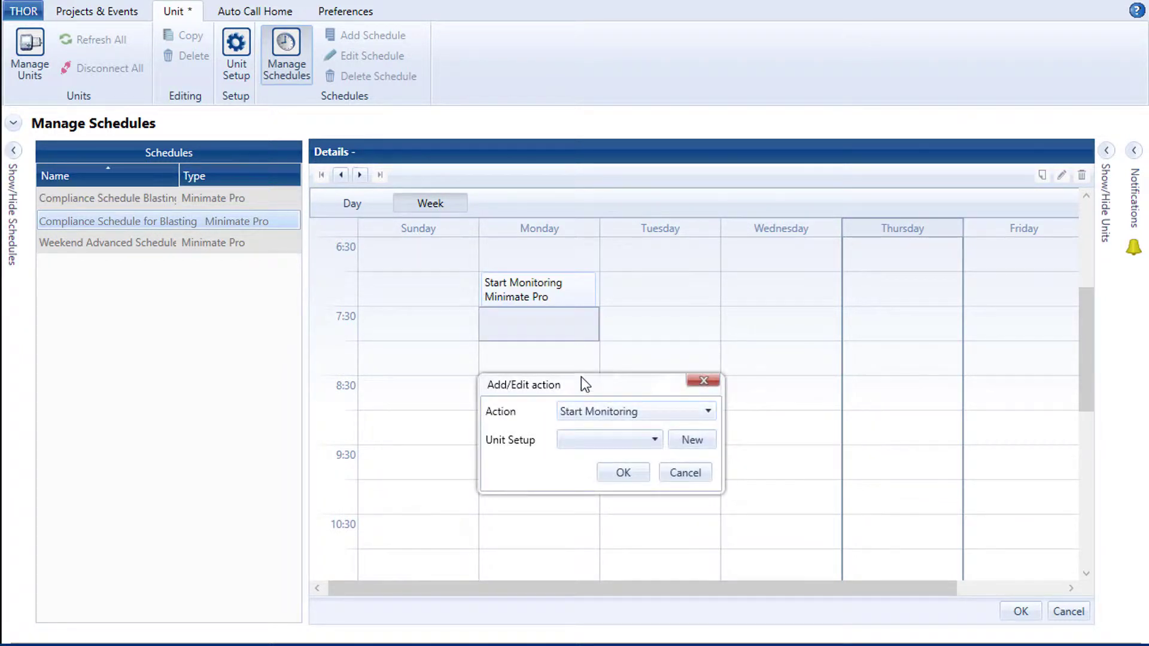
click(703, 413)
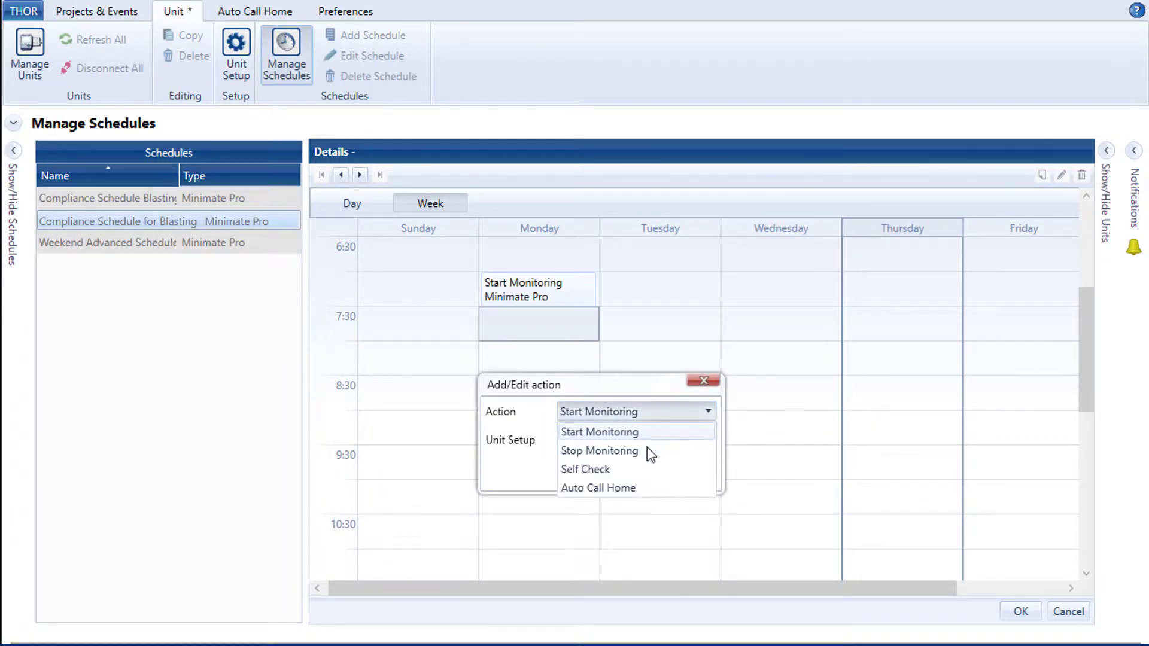
click(648, 449)
click(627, 445)
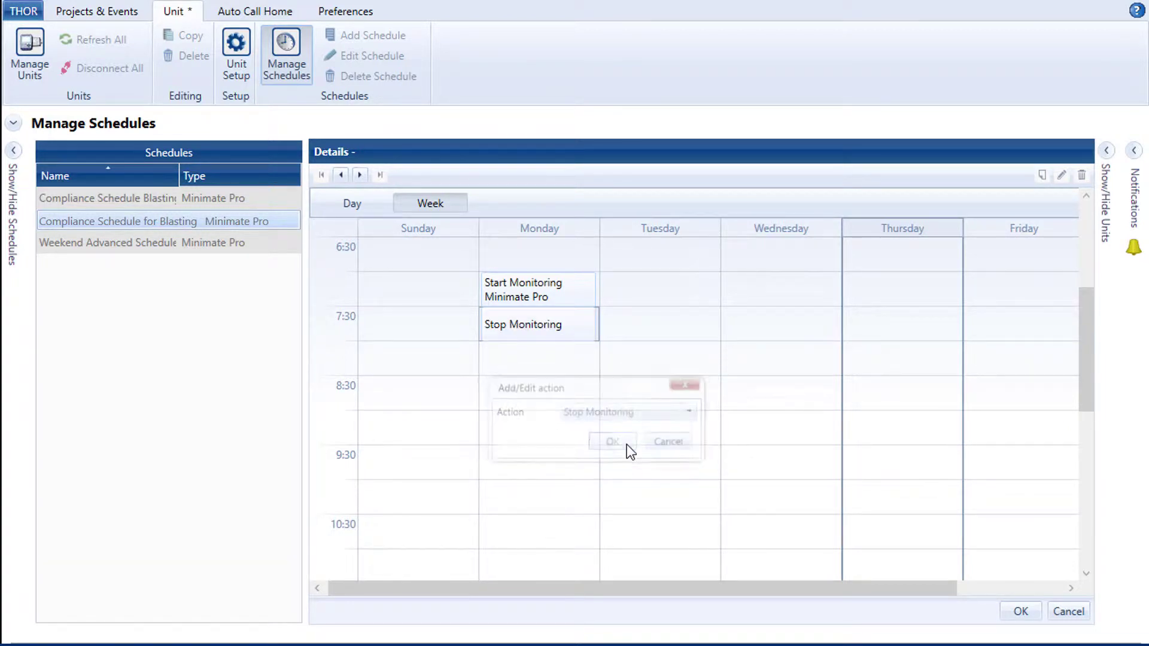
double_click(561, 262)
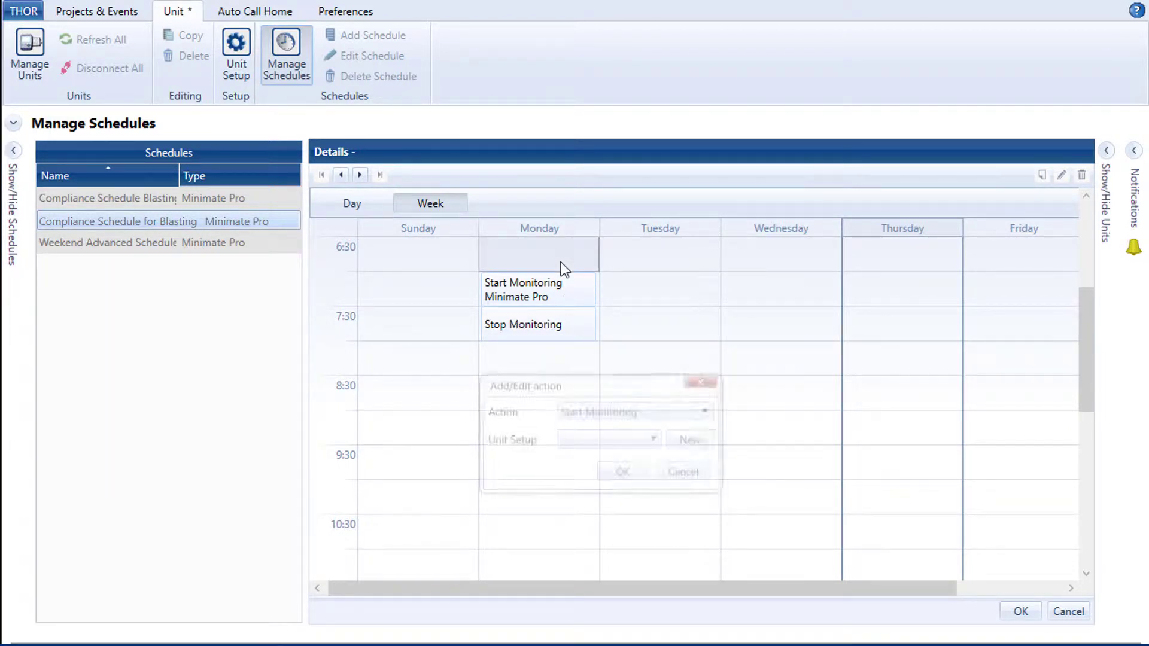
click(647, 413)
click(623, 470)
click(621, 446)
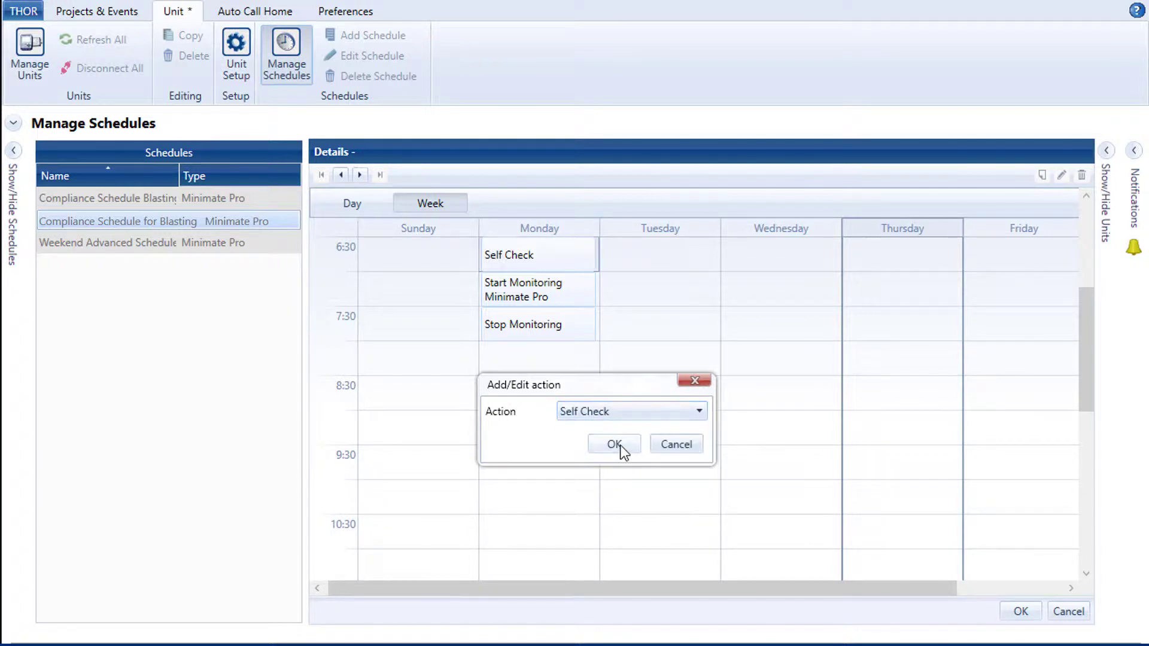
Step: Add Monday's second block: Self Check 9:00, Start Monitoring 9:30, Stop Monitoring 10:00
double_click(524, 424)
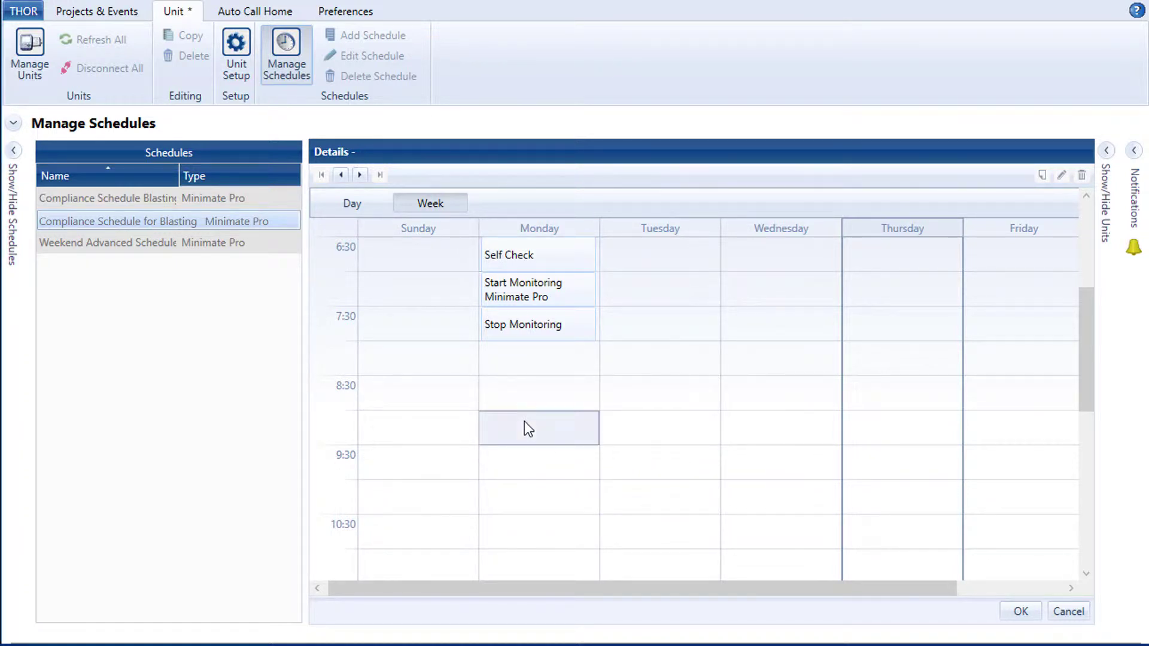
click(566, 412)
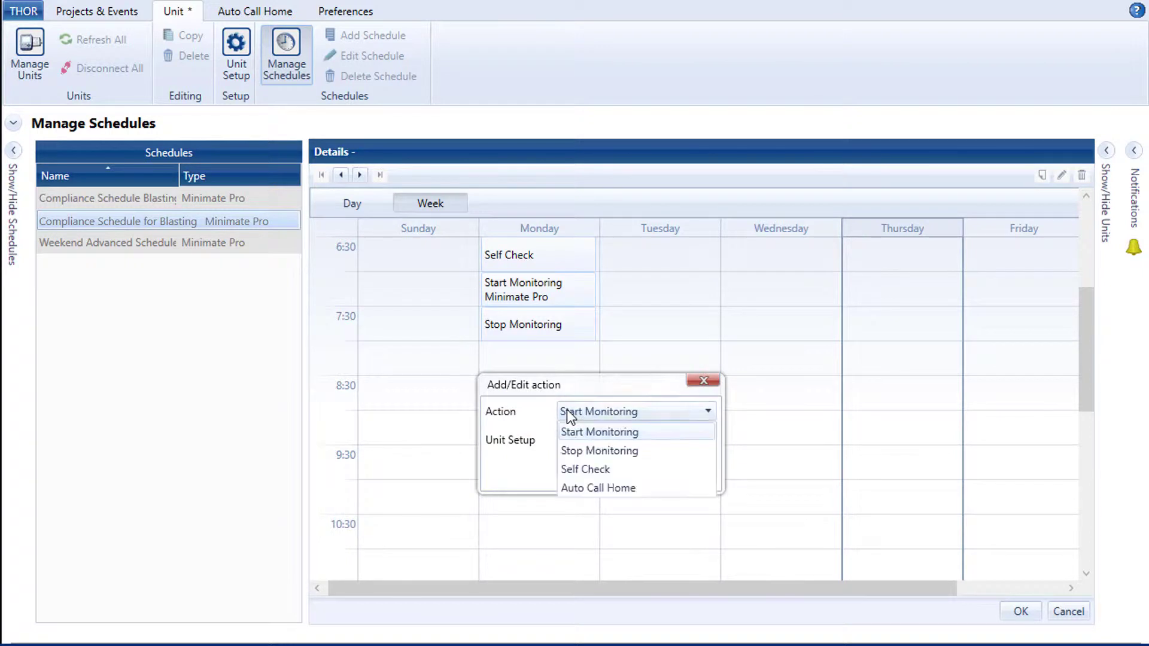
click(587, 469)
click(615, 449)
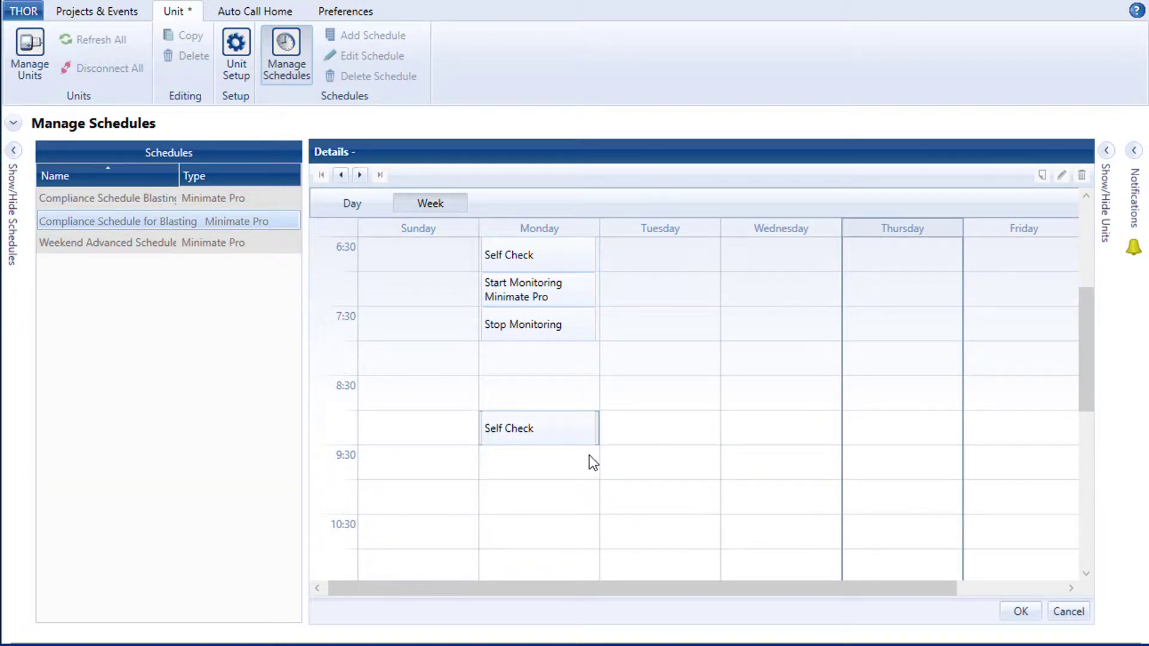
double_click(559, 461)
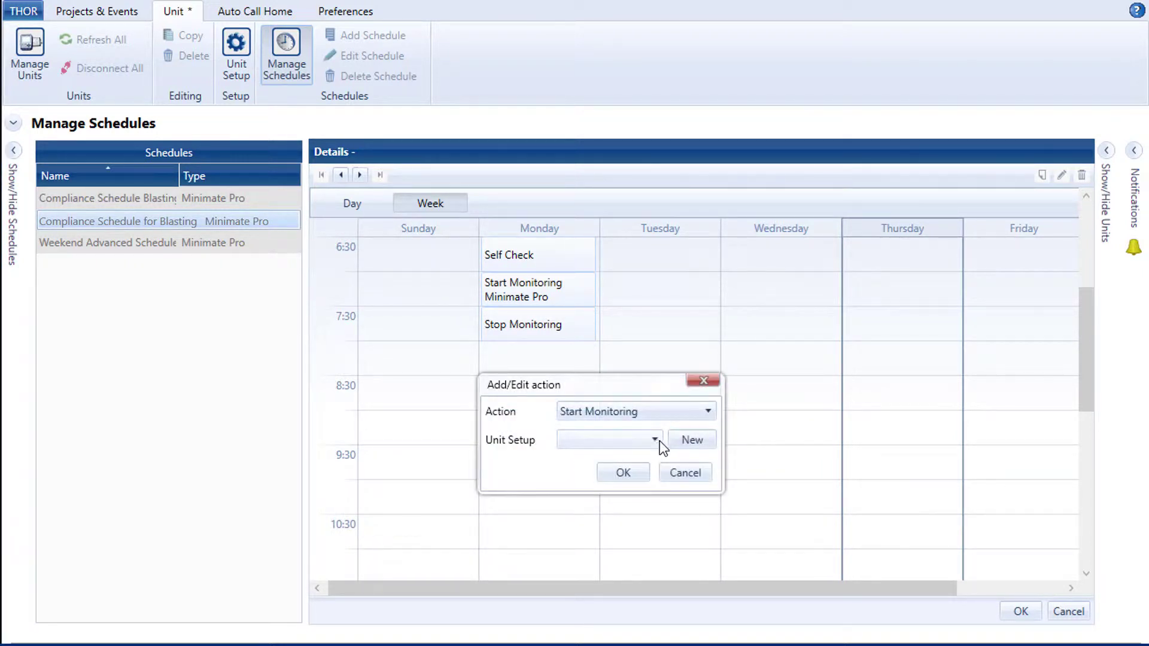
click(657, 441)
click(620, 479)
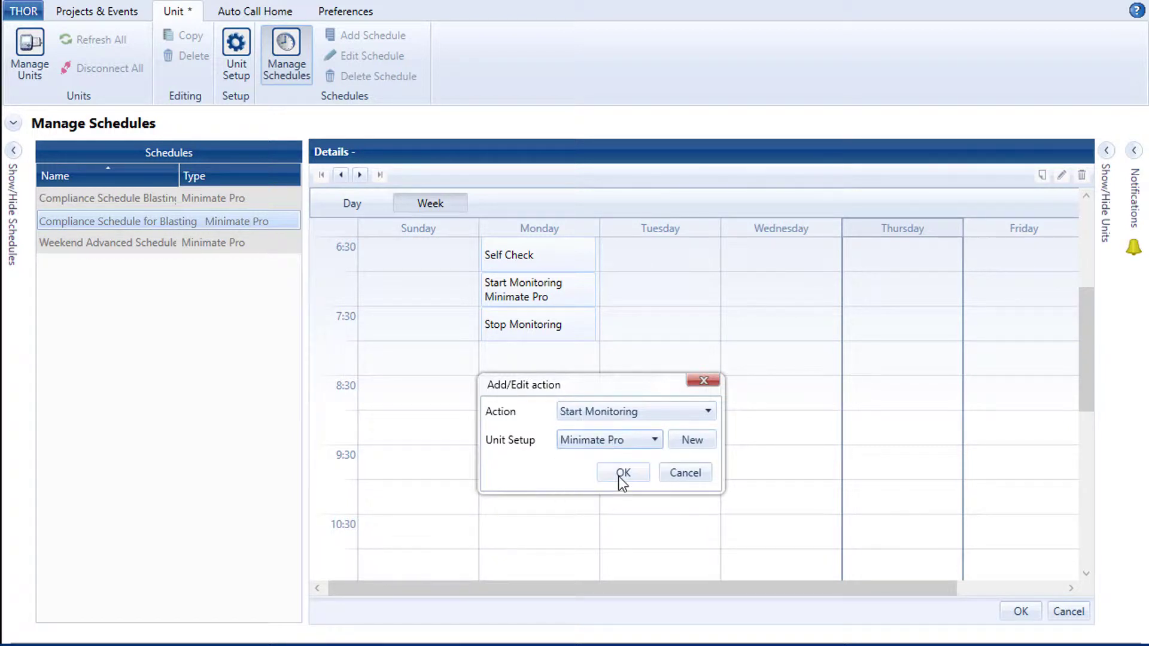
click(620, 476)
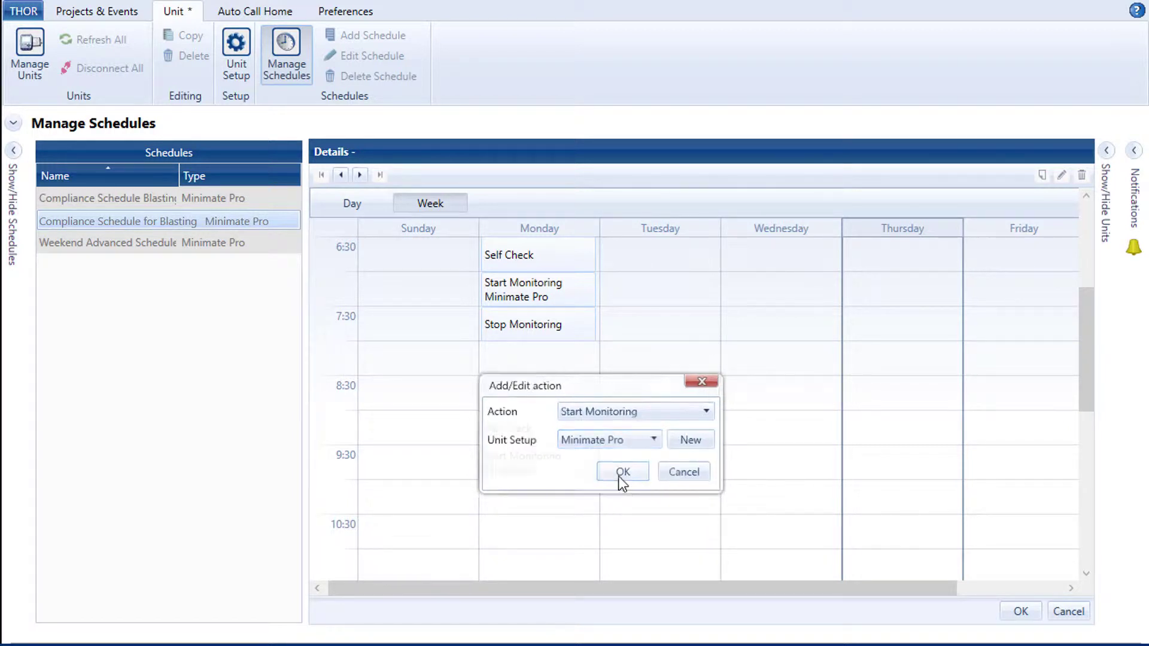
double_click(555, 497)
click(663, 413)
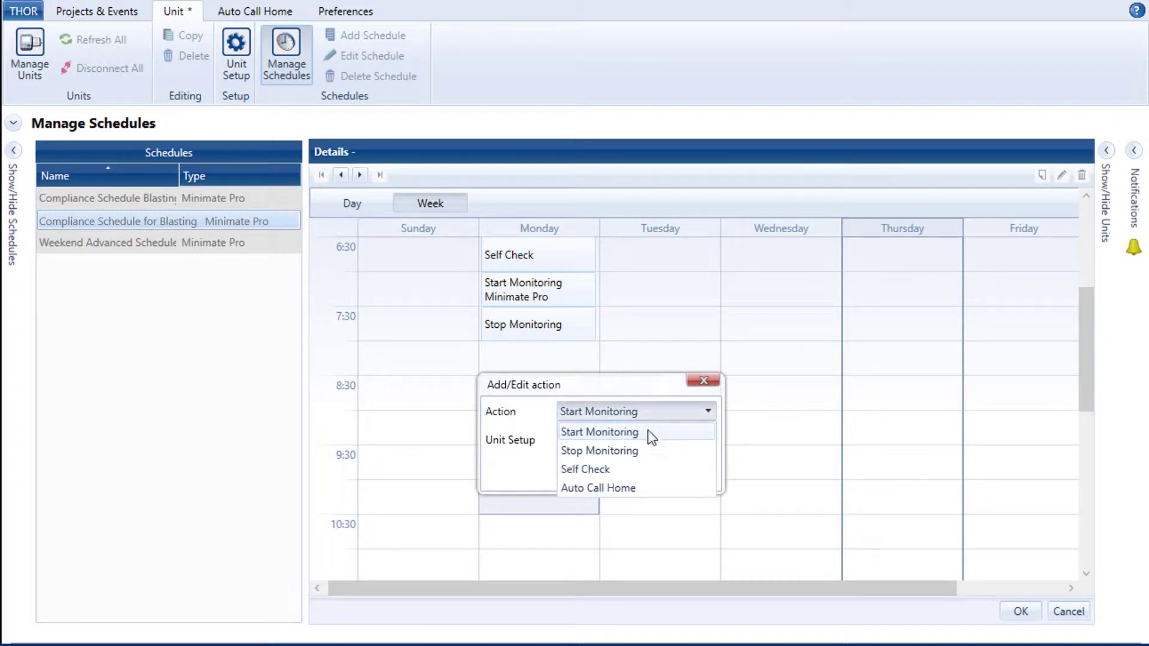
click(622, 451)
click(615, 444)
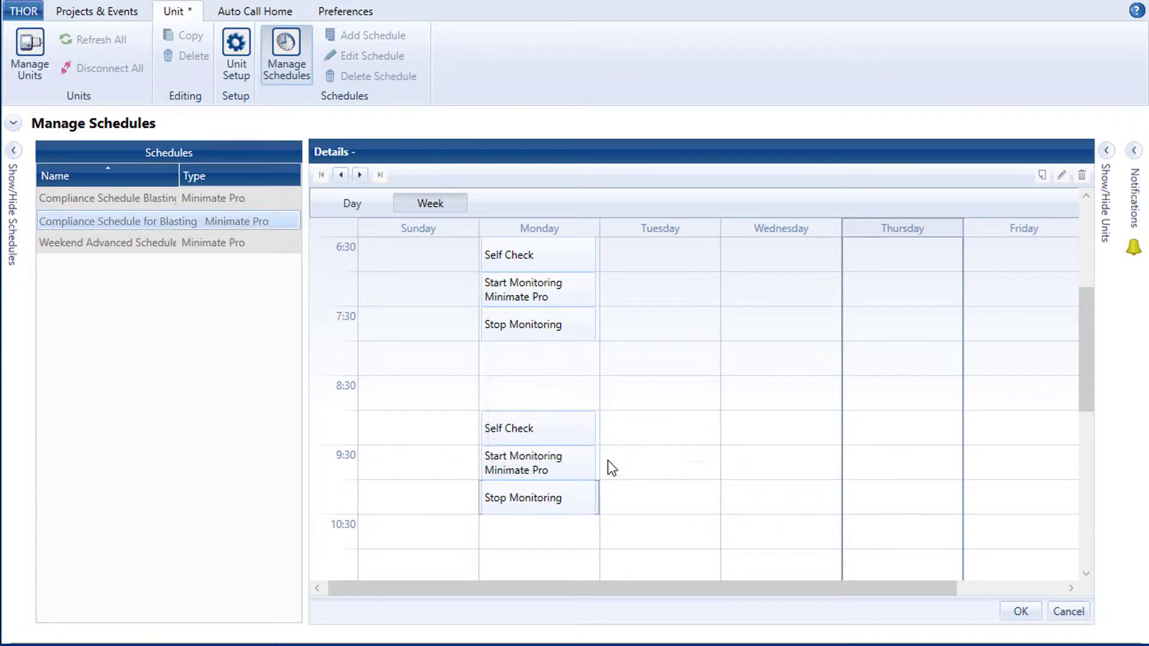
Step: Add an Auto Call Home action in Monday's 12:00 slot
scroll(594, 472, down, 3)
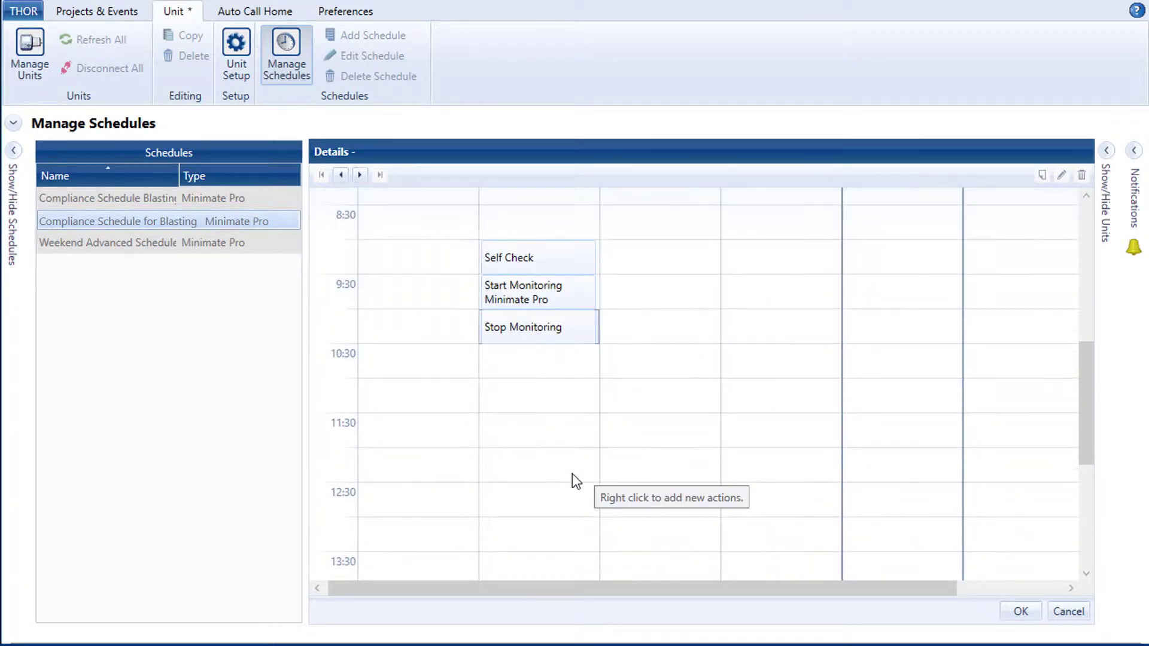
double_click(543, 467)
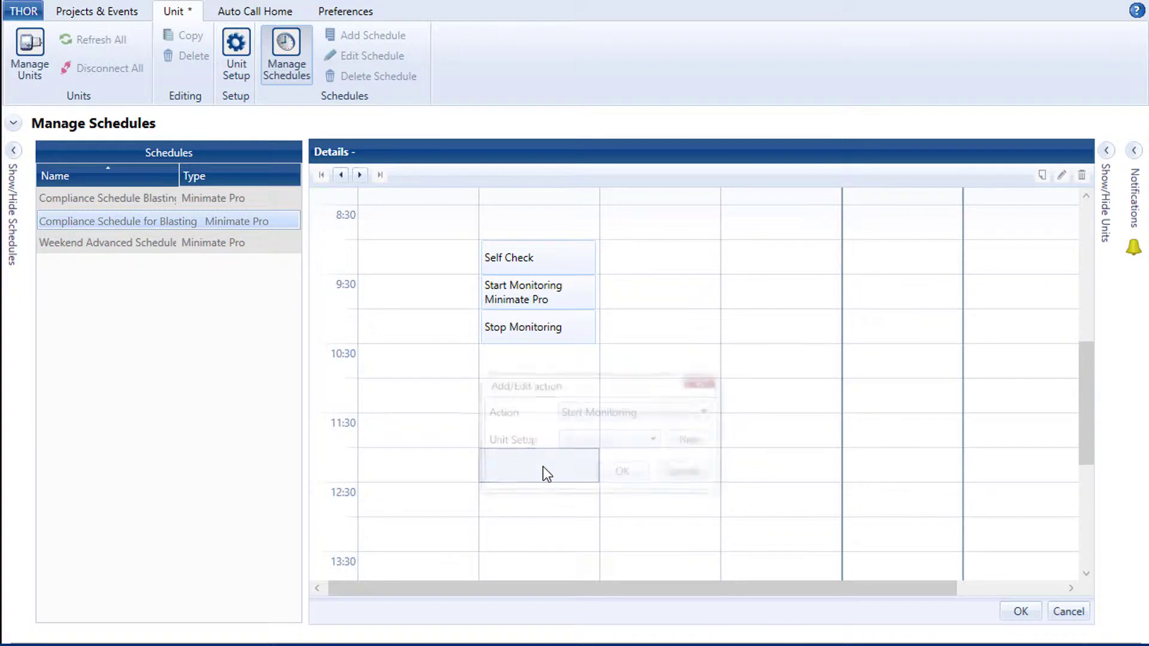
click(630, 419)
click(609, 489)
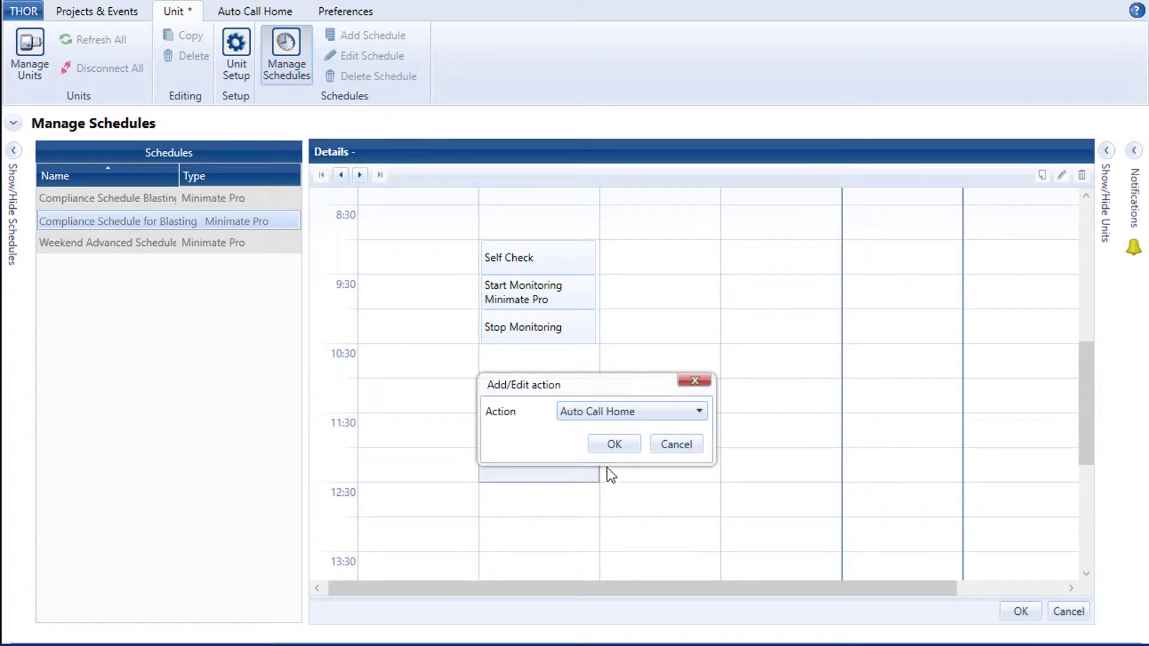
click(616, 372)
Step: Select Monday's Self Check and monitoring actions and copy them
scroll(623, 446, up, 1)
scroll(621, 441, up, 6)
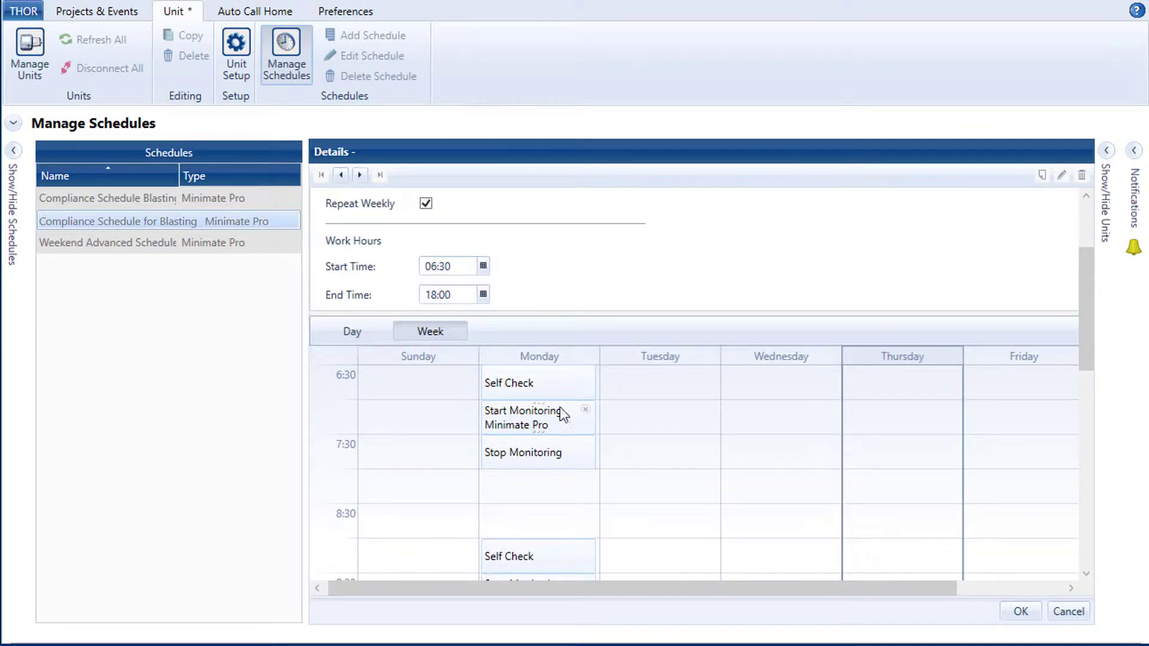
click(561, 386)
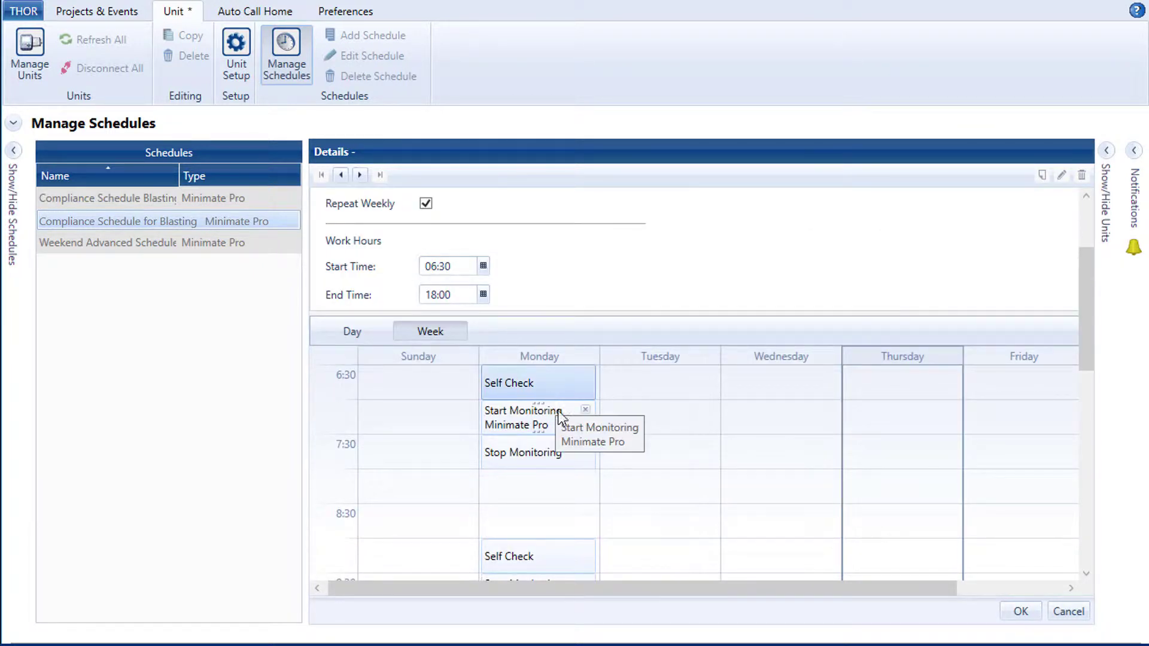
ctrl+click(552, 426)
ctrl+click(542, 455)
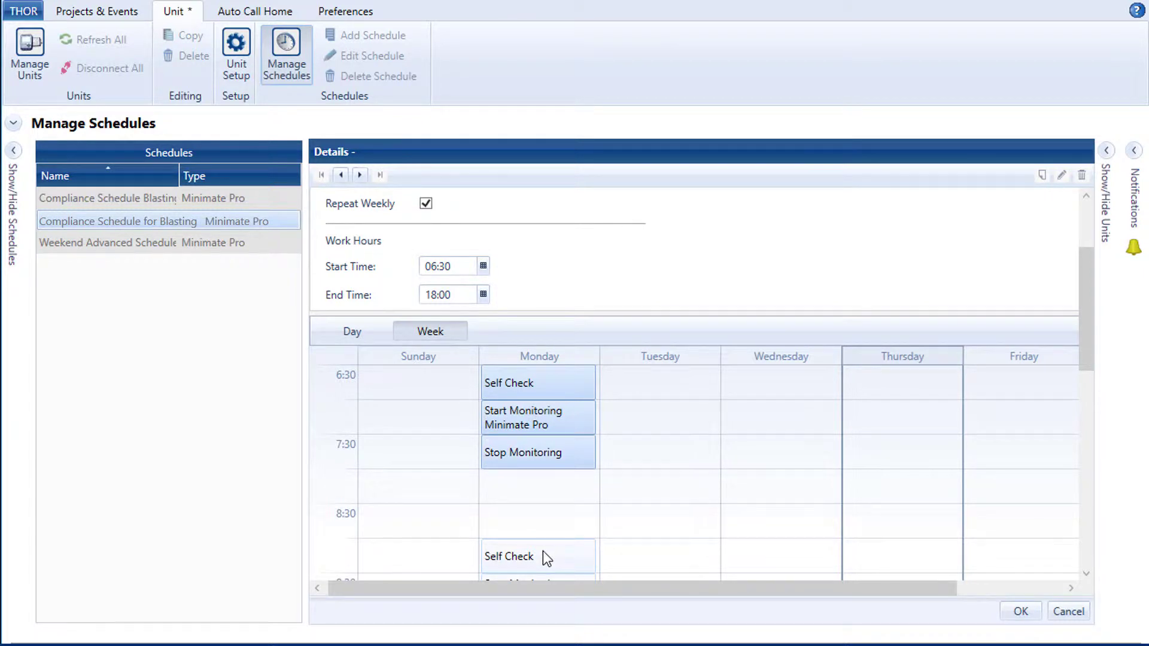
scroll(539, 537, down, 2)
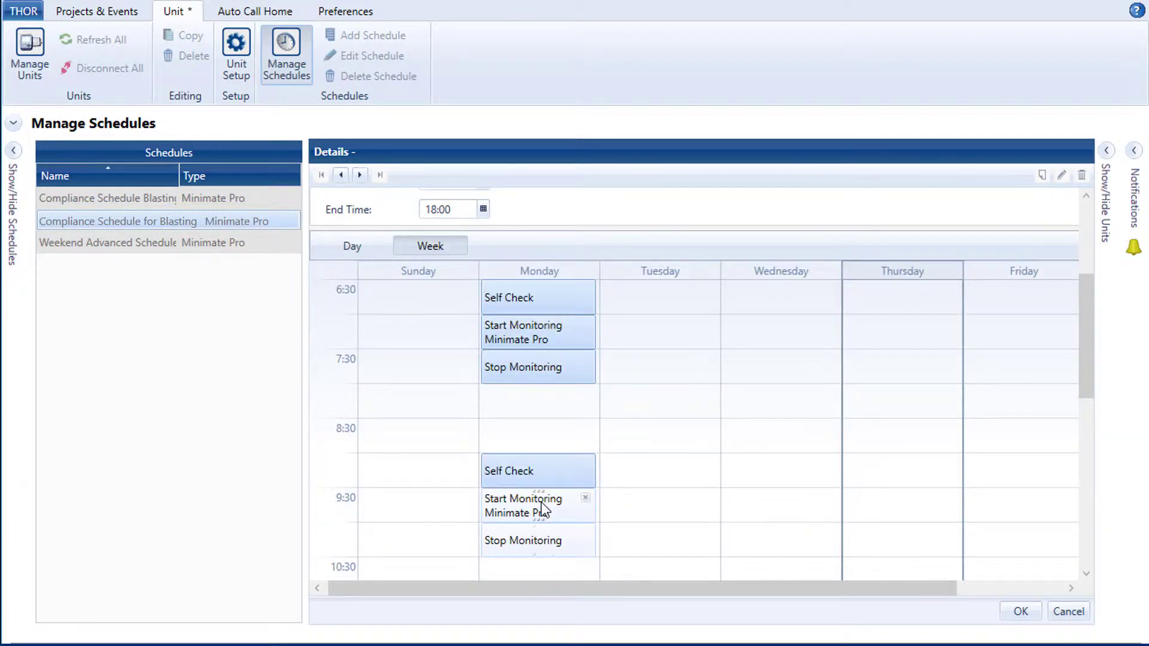
right_click(533, 540)
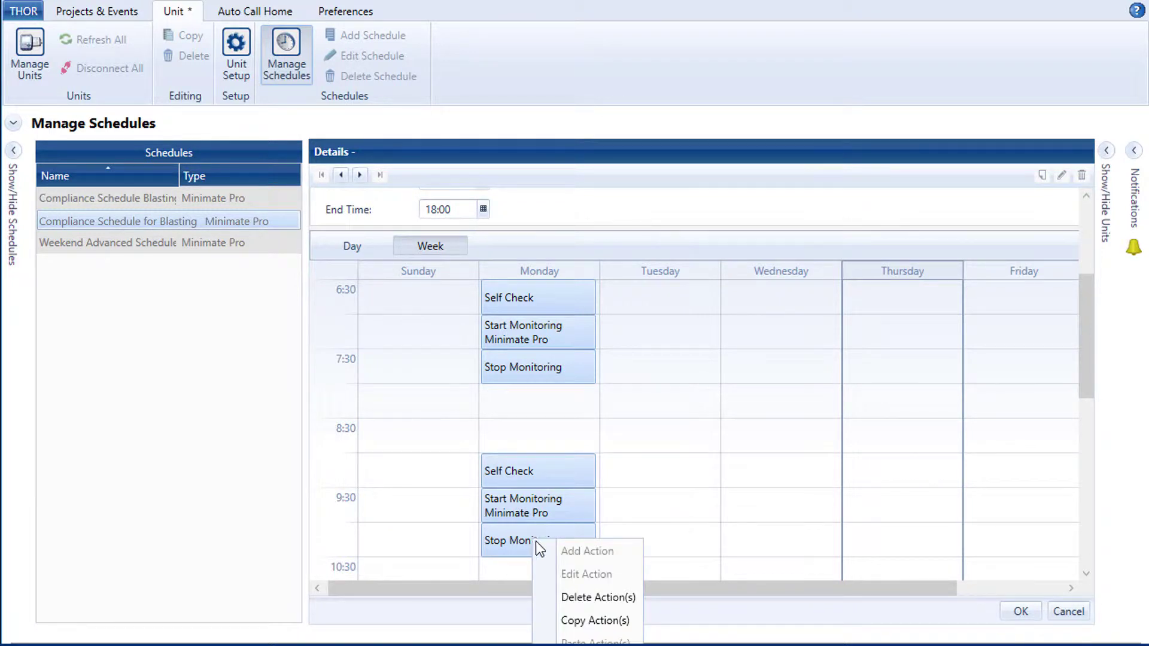
click(584, 622)
Step: Paste the copied actions into the 6:30 slots of Tuesday through Friday
click(676, 311)
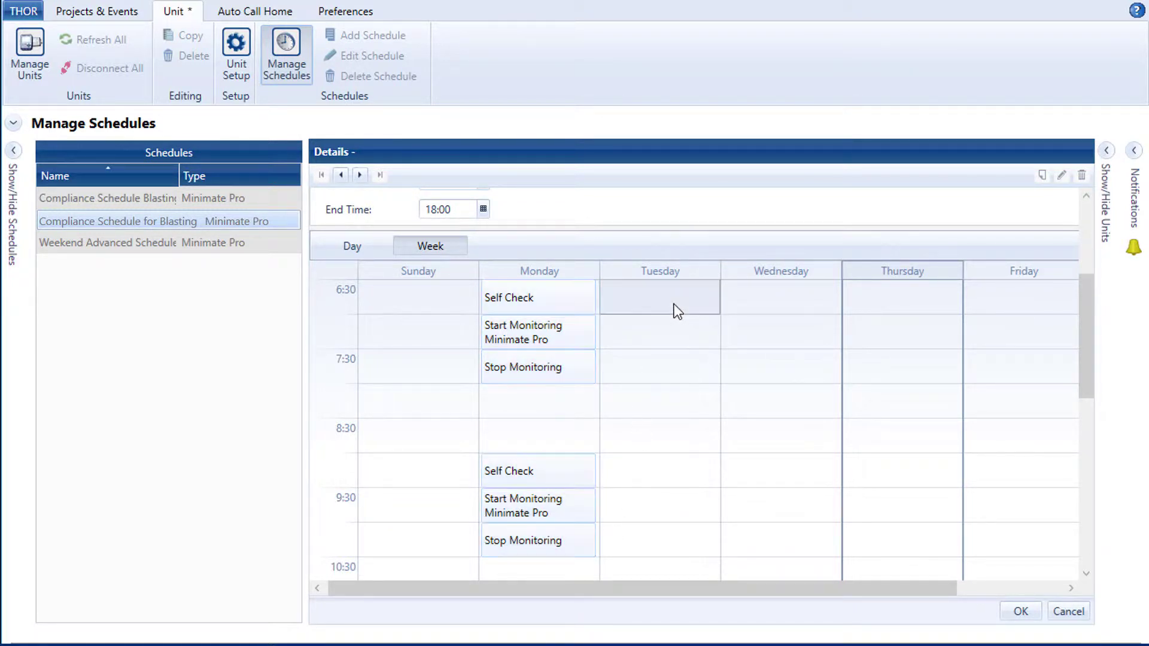
right_click(674, 303)
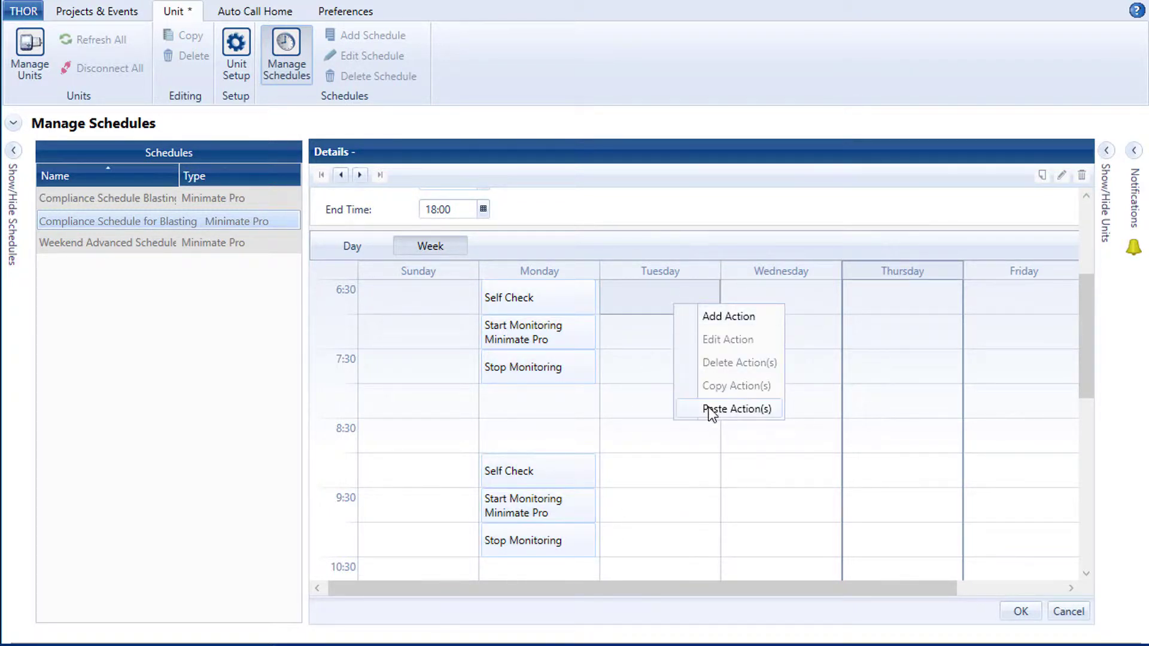
click(785, 293)
right_click(785, 293)
click(828, 395)
click(905, 304)
right_click(905, 304)
click(937, 407)
click(1011, 301)
right_click(1011, 301)
click(1044, 402)
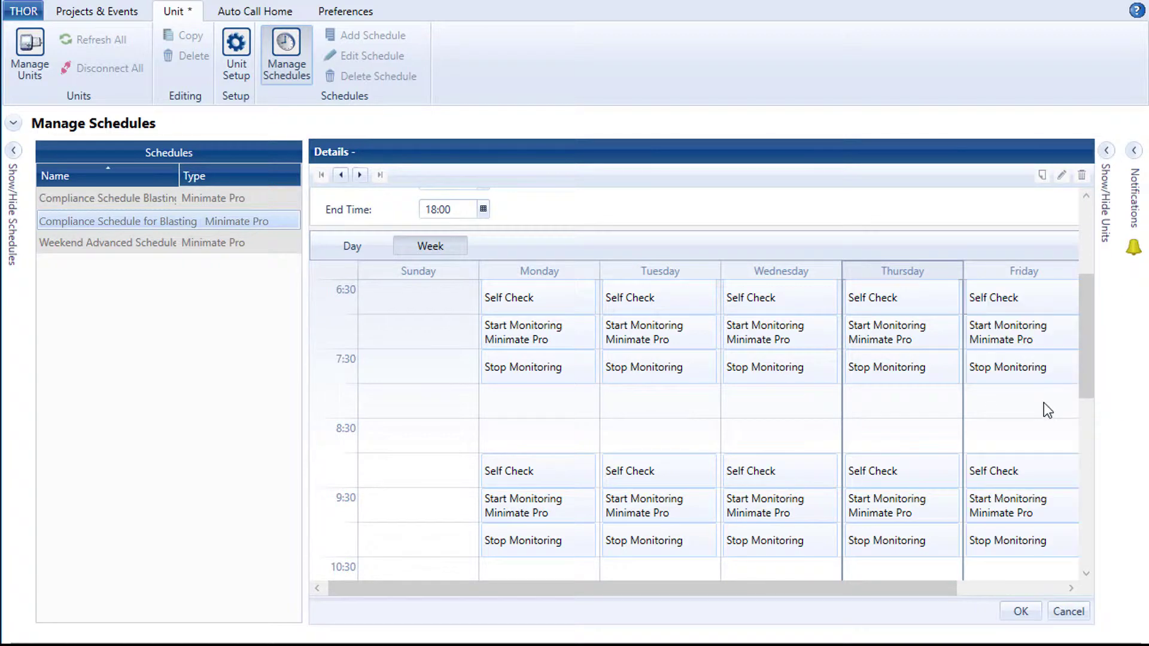
scroll(975, 404, down, 3)
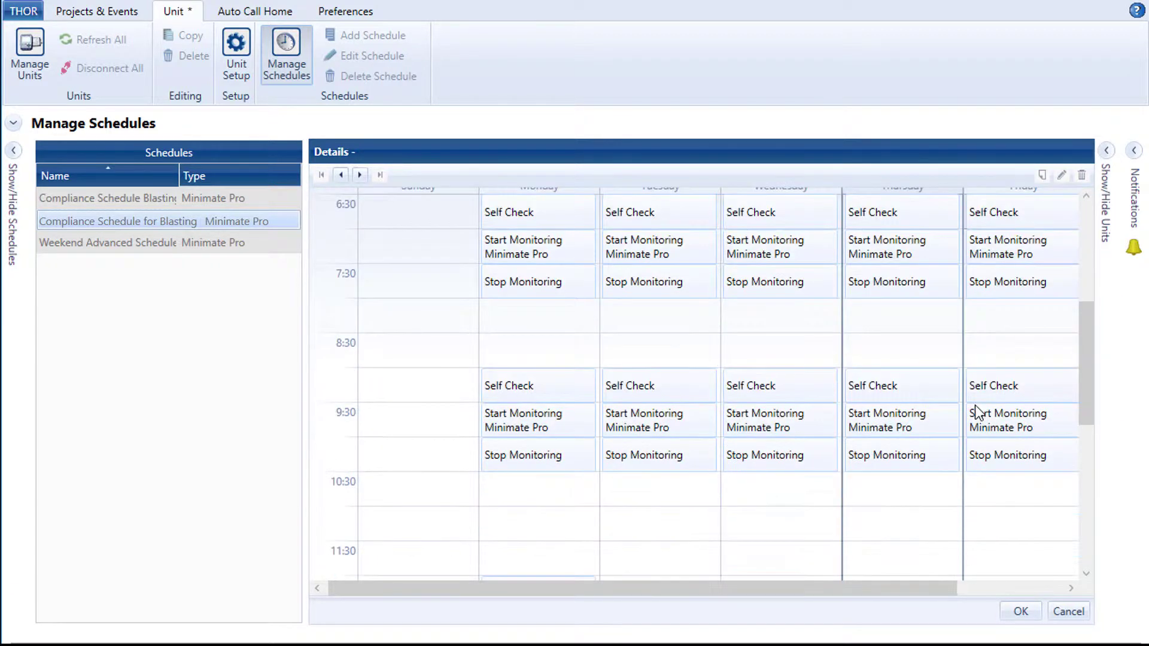
Step: Save the schedule, try sending it to Micromate UM14203, and dismiss the type-mismatch error
click(1021, 613)
click(601, 502)
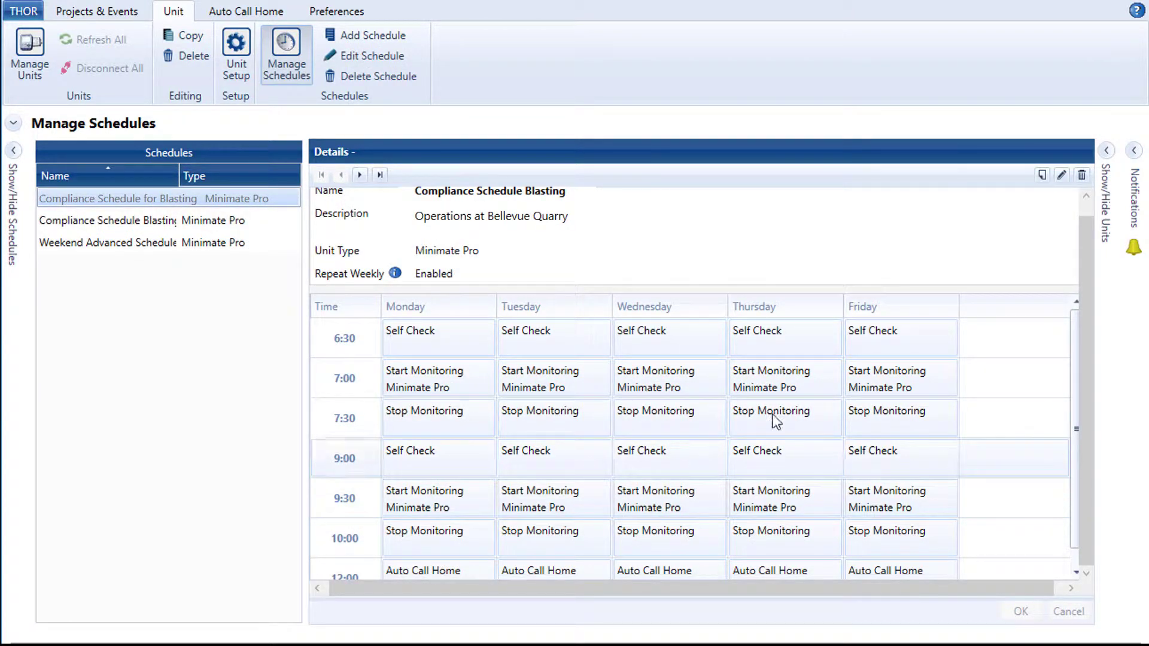
click(1107, 151)
click(958, 226)
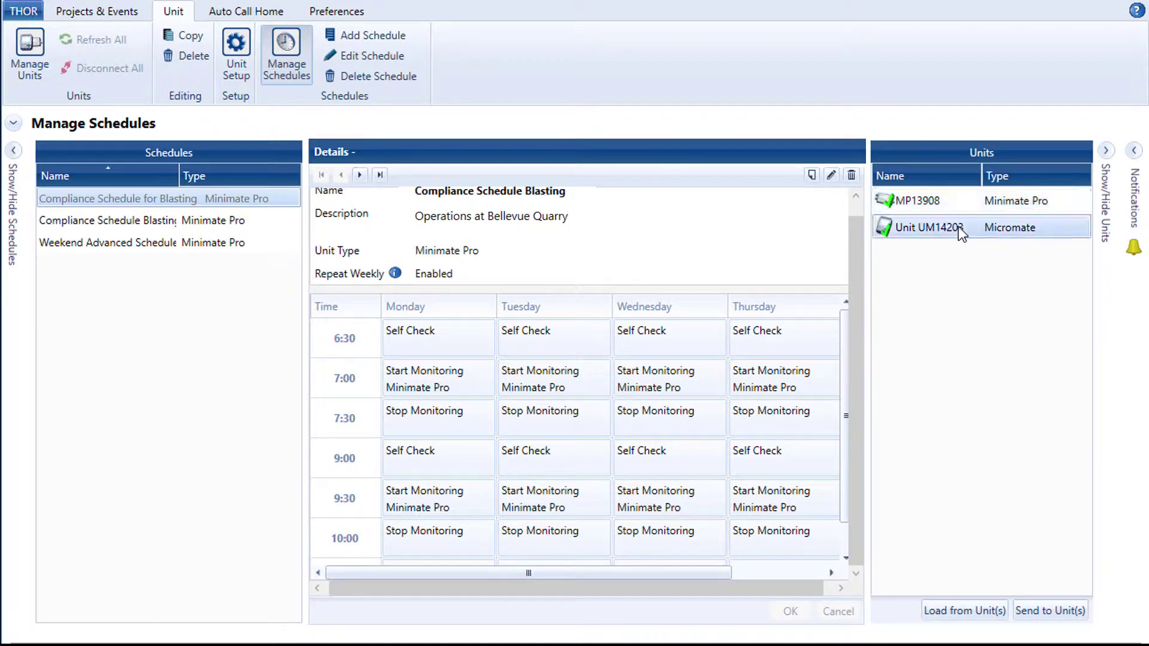
click(1058, 617)
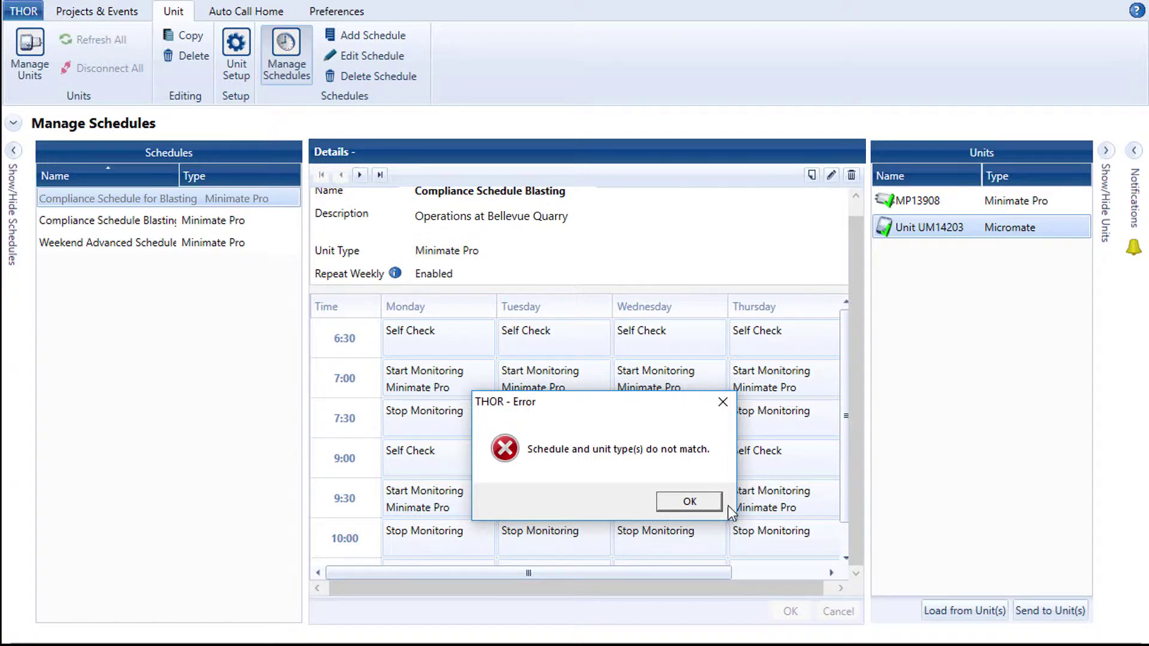
click(689, 507)
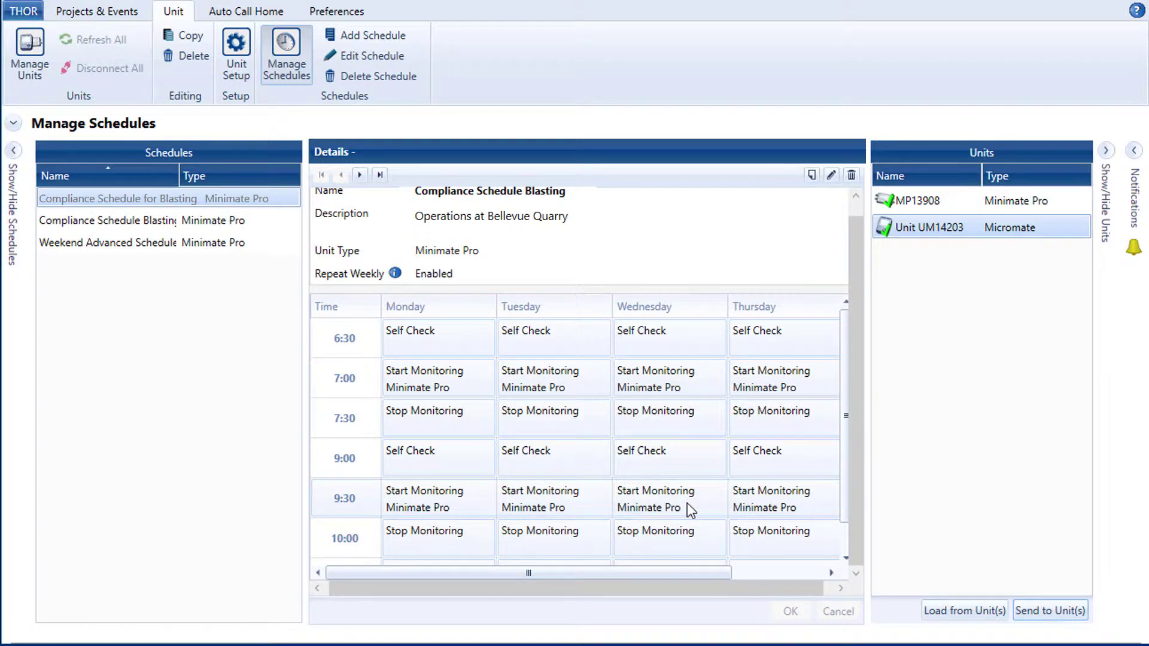
Step: Send the blasting schedule and its setup file to MP13908, leaving the schedule disabled
click(928, 200)
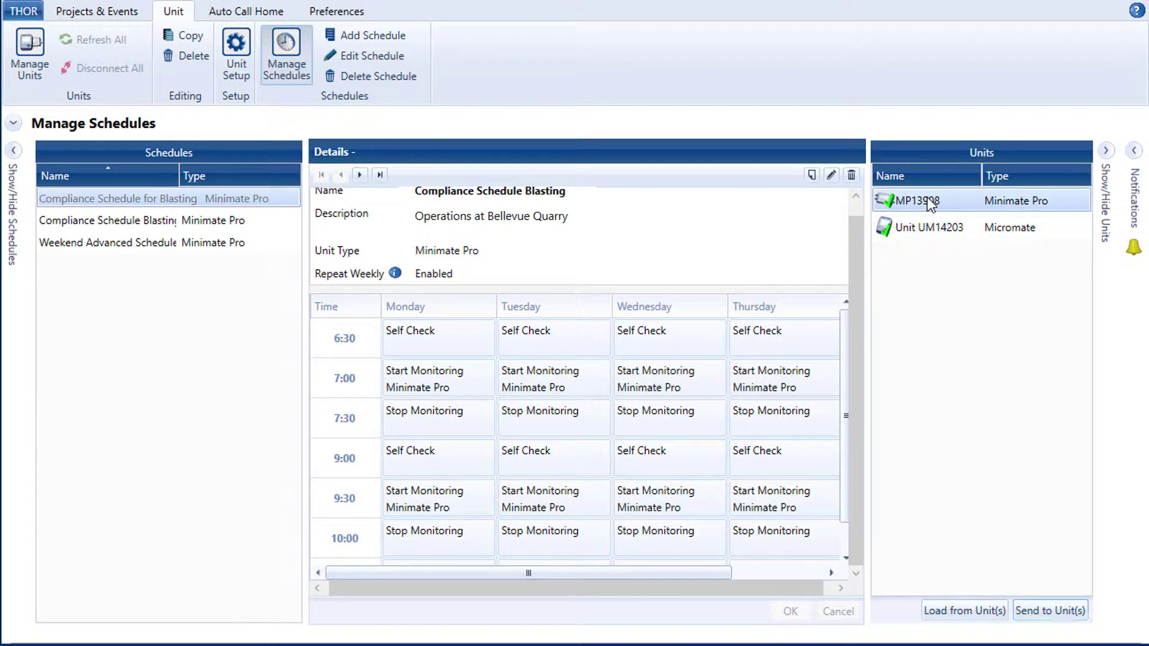
click(1053, 611)
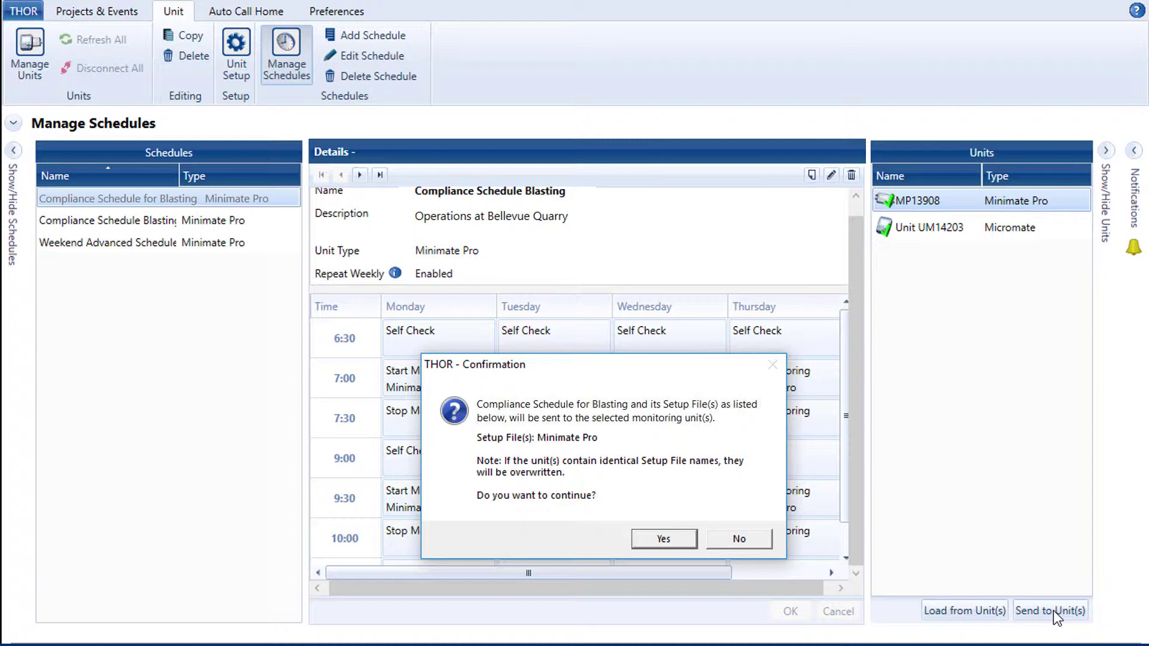
click(665, 539)
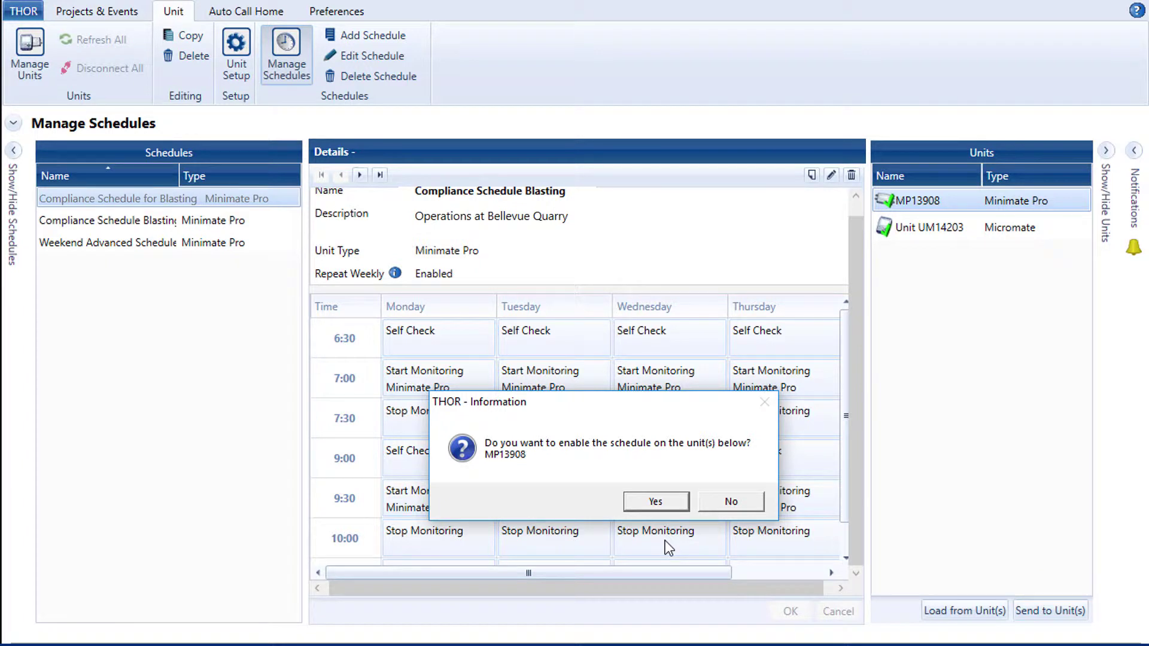
click(722, 503)
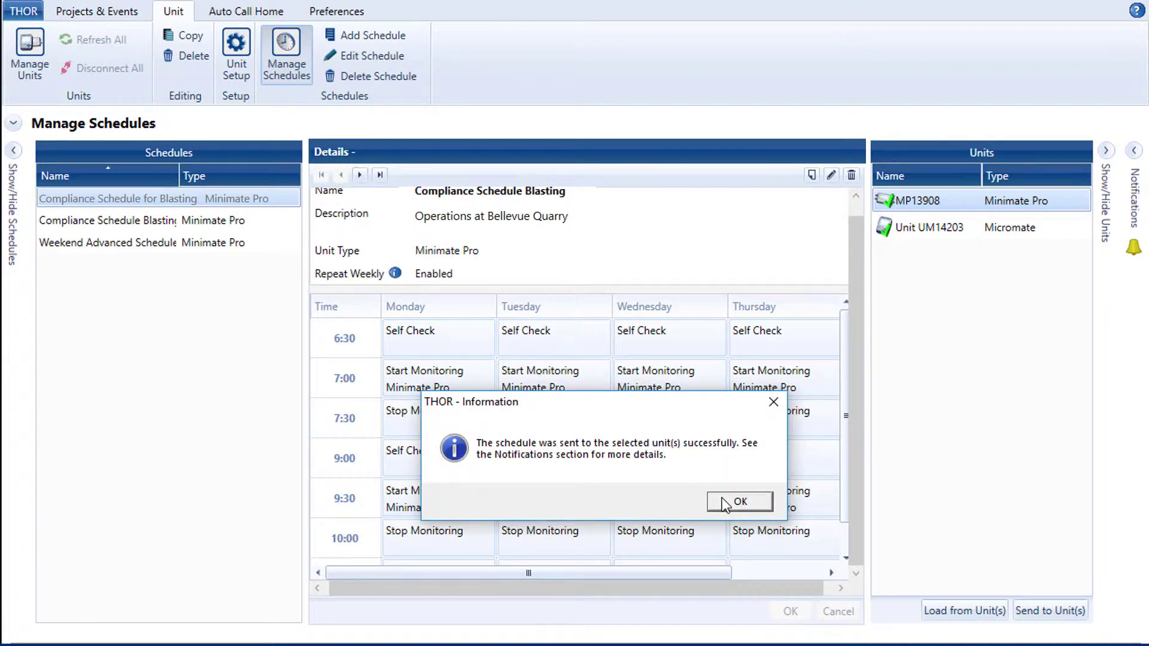
click(725, 503)
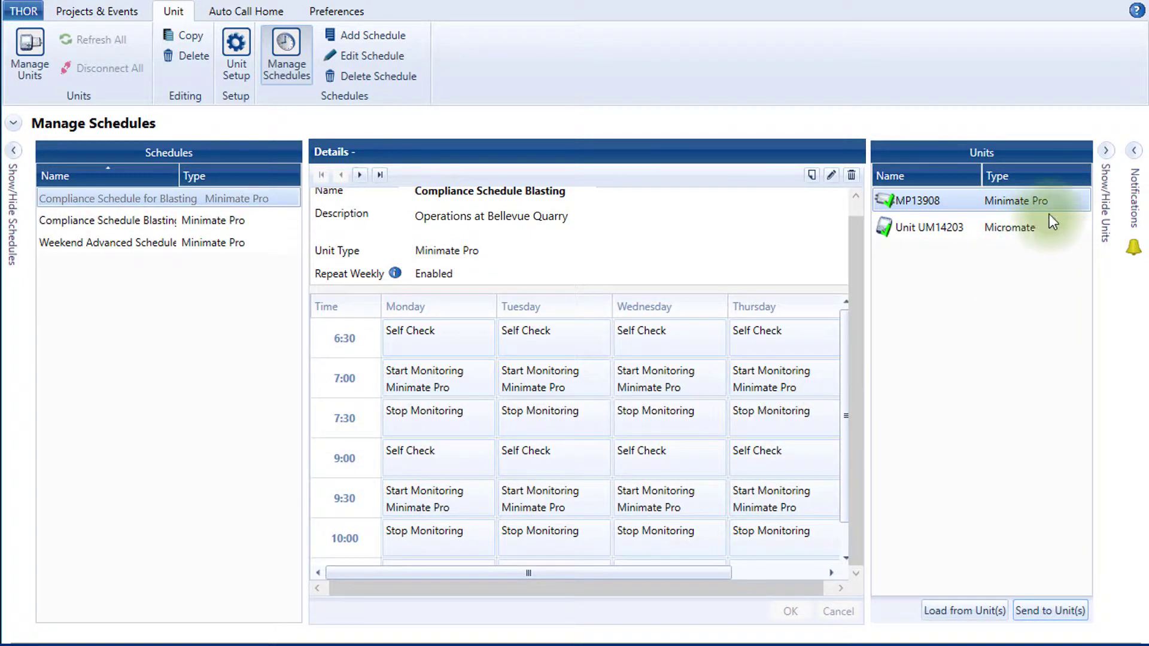
click(1137, 155)
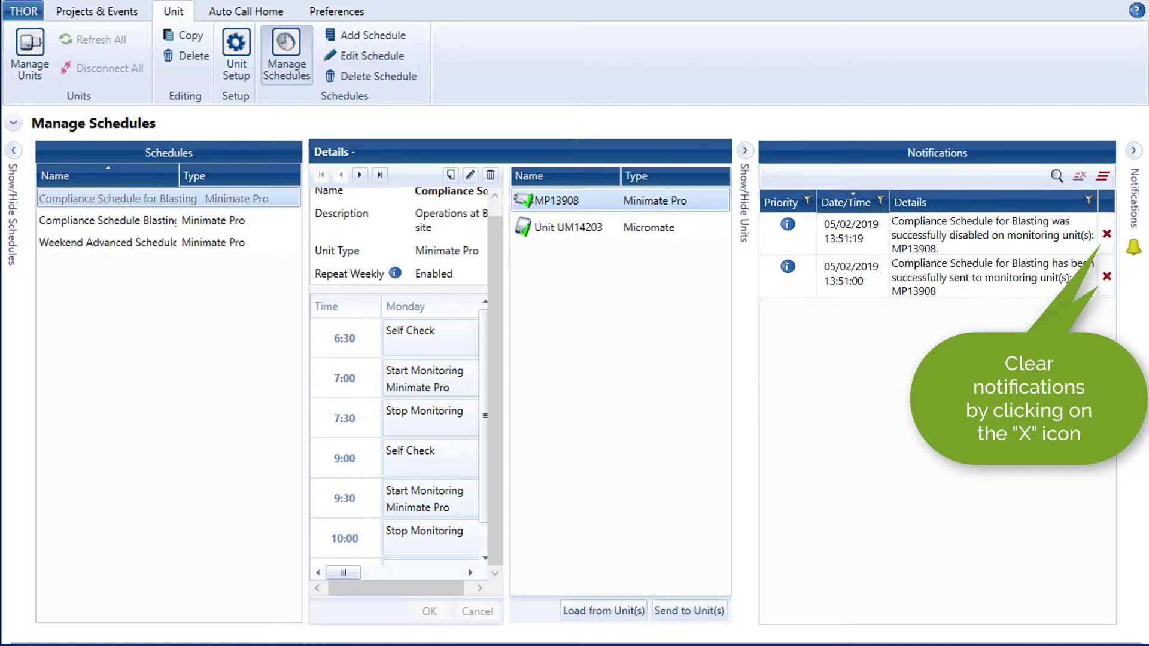
click(1134, 150)
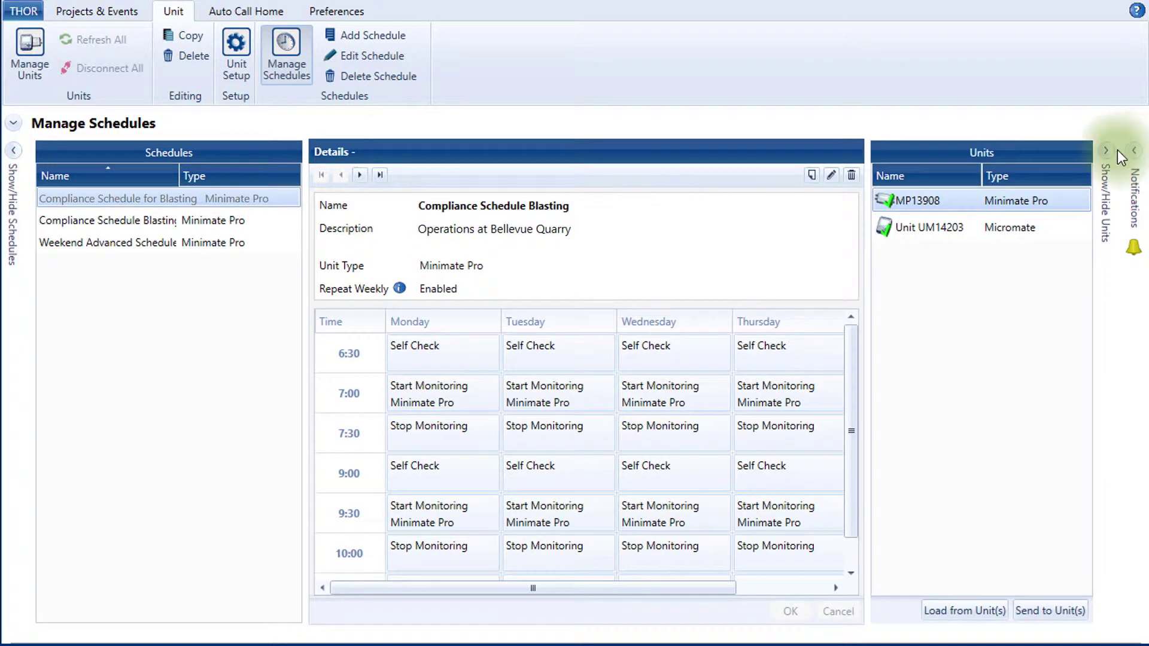
Step: On MP13908's unit dashboard, switch the Scheduler tile from Disabled to Enabled
click(15, 49)
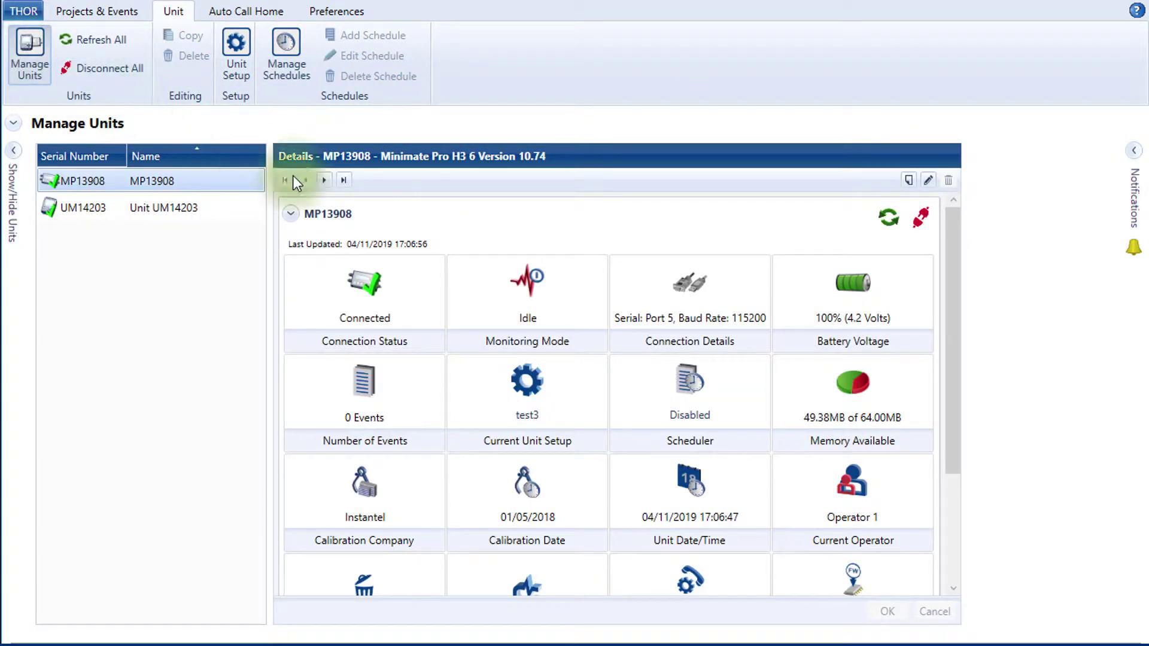
click(695, 417)
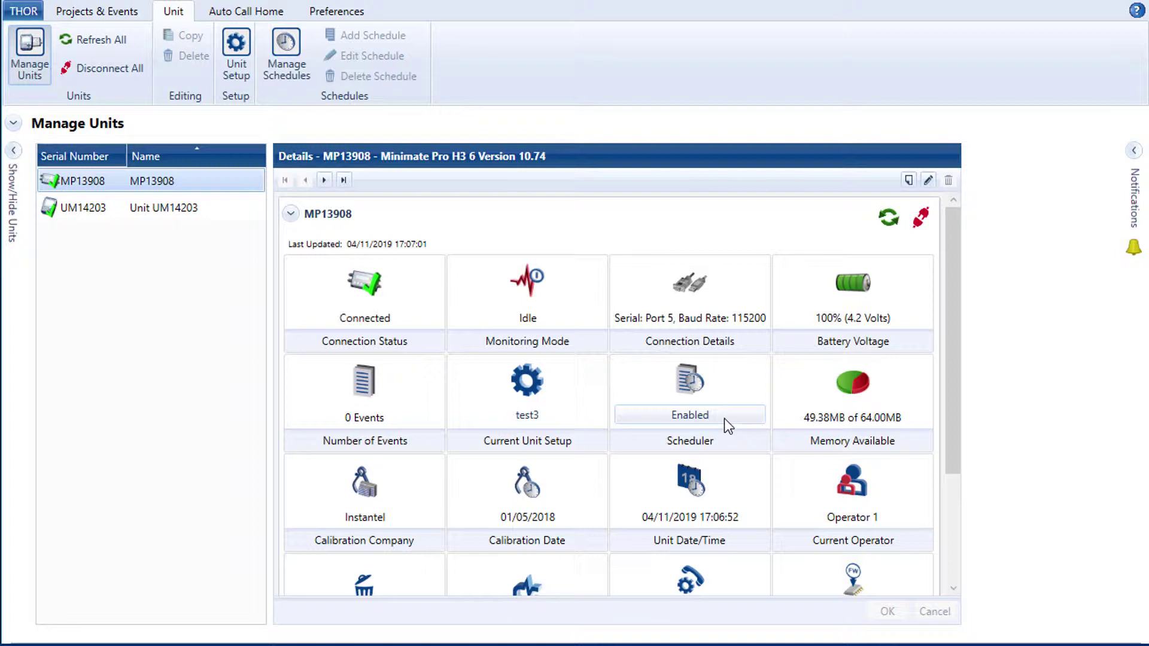
Step: Refresh the scheduler status, start the Auto Call Home service, and expand the default filter
click(692, 409)
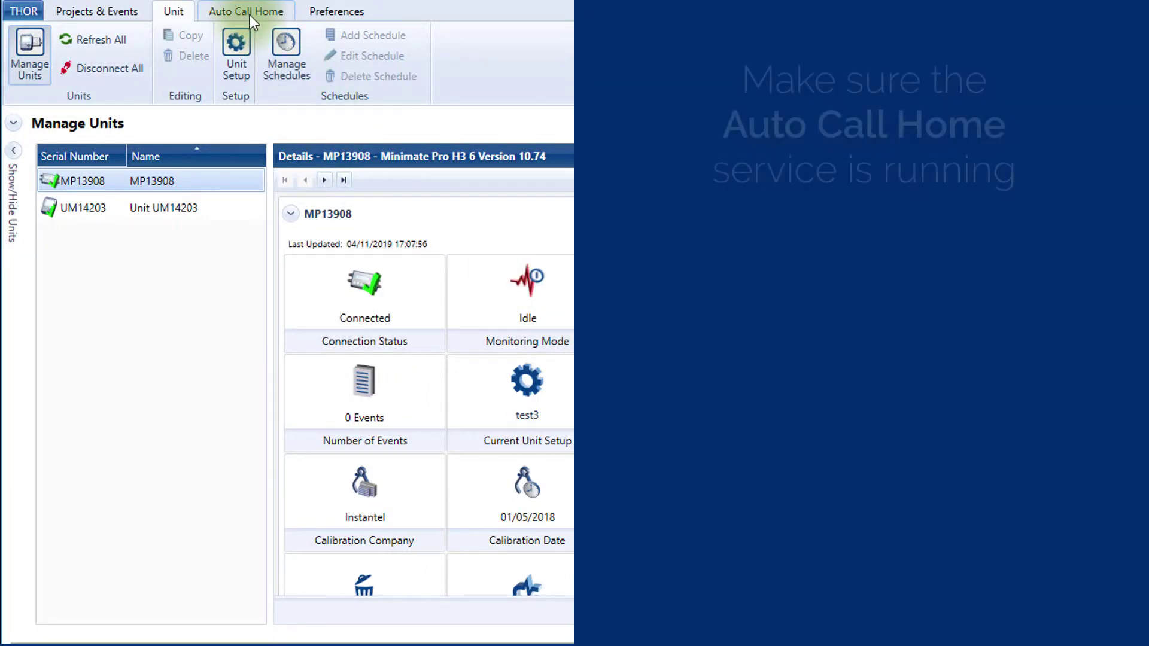
click(250, 16)
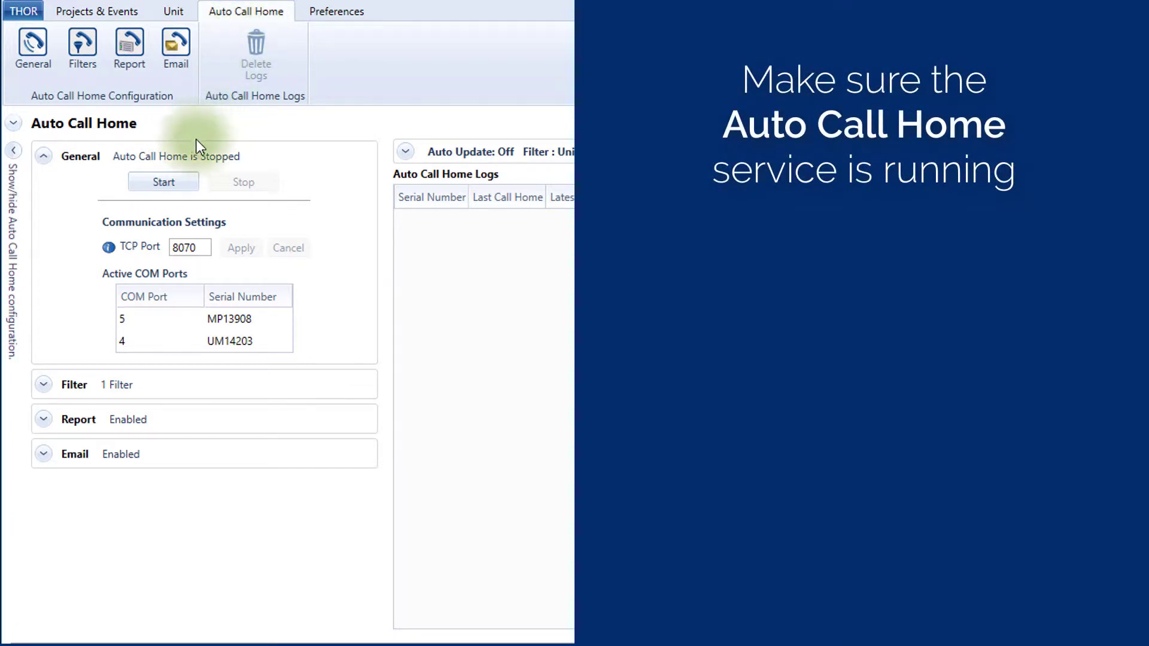
click(180, 181)
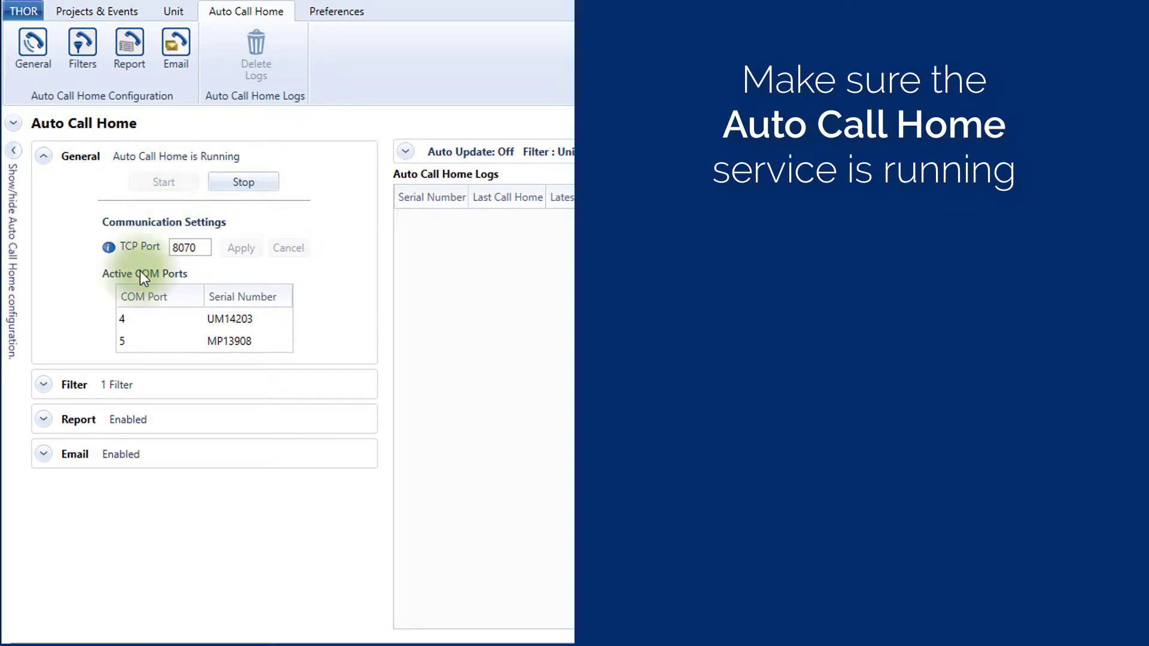
click(45, 384)
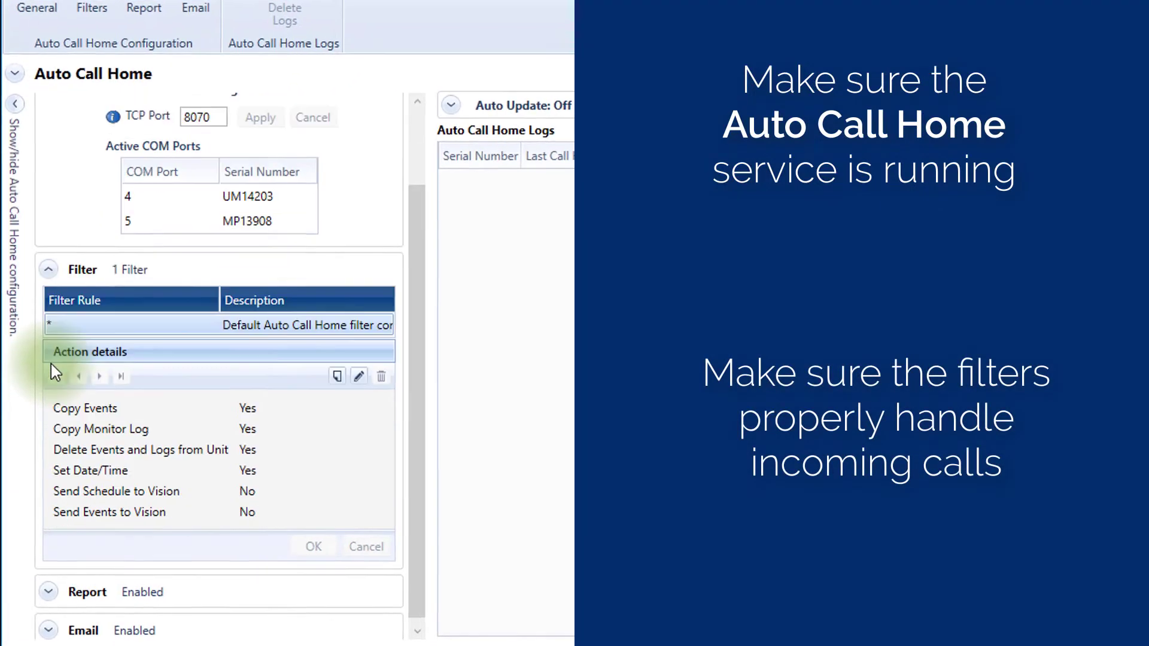